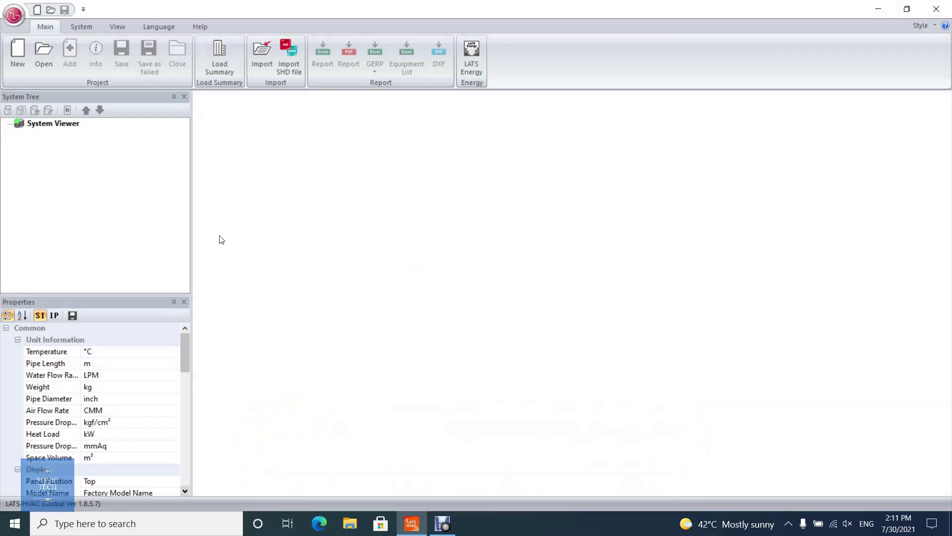
Start a new project and replace the default name with 'Company'.
{"action": "left_click", "coordinate": [22, 55]}
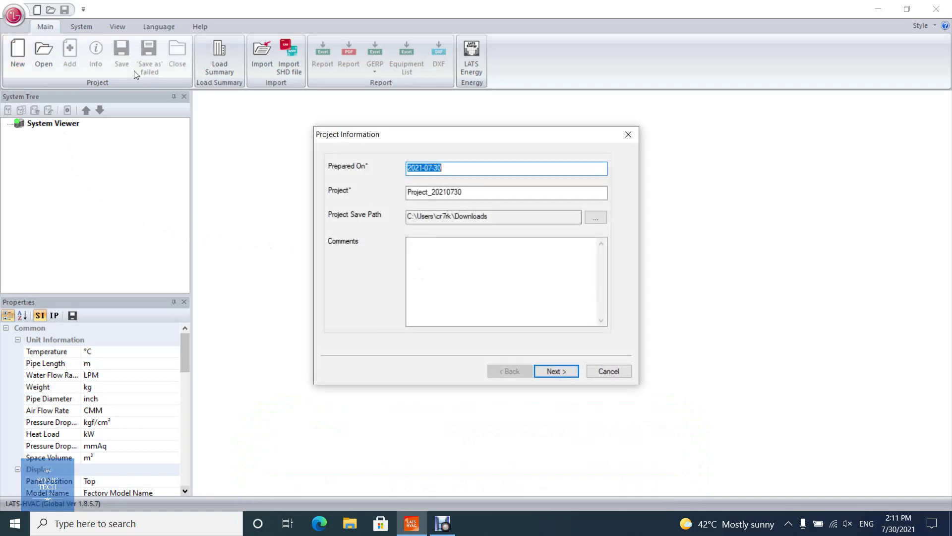
{"action": "left_click_drag", "start_coordinate": [471, 193], "coordinate": [383, 197]}
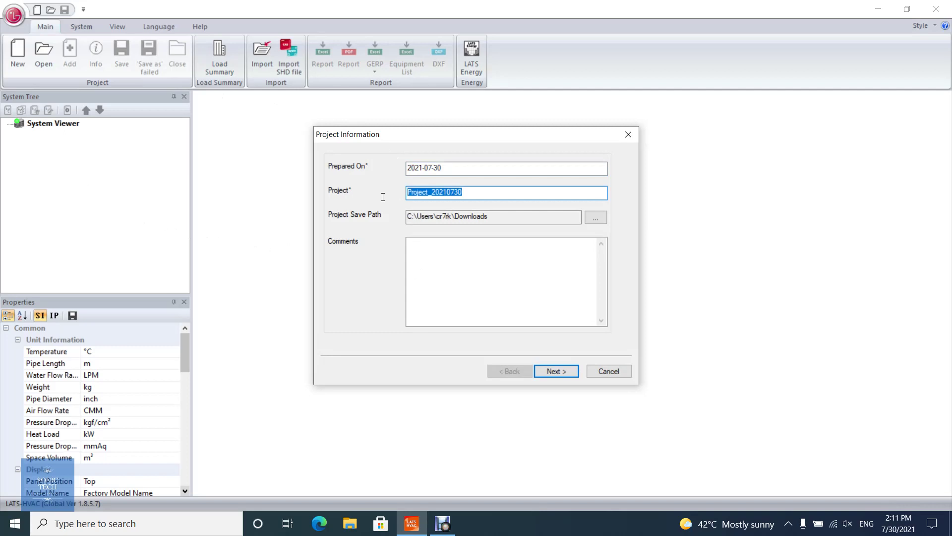
{"action": "type", "text": "Company"}
Keep Albania, Tirana and set indoor cooling to 25 °C DBT and 50% RH.
{"action": "left_click", "coordinate": [548, 371]}
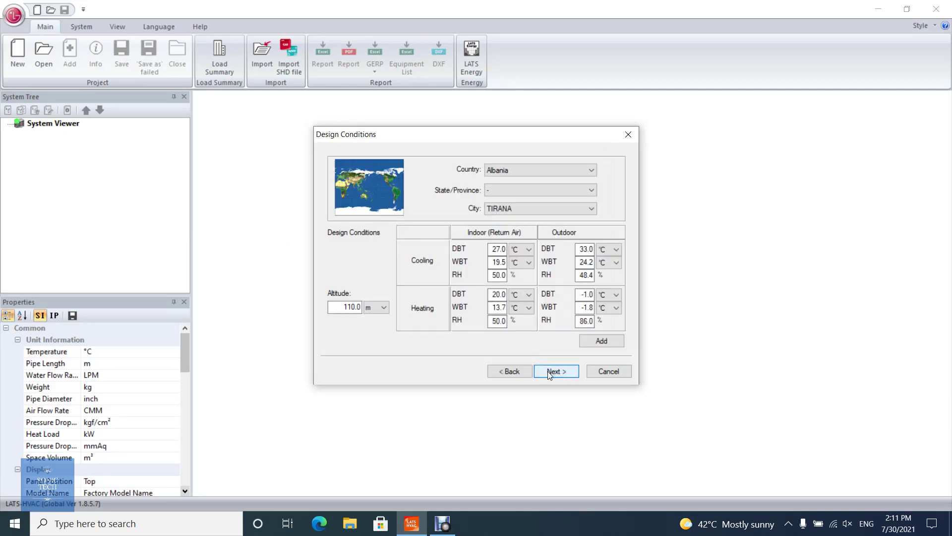
{"action": "left_click", "coordinate": [543, 171]}
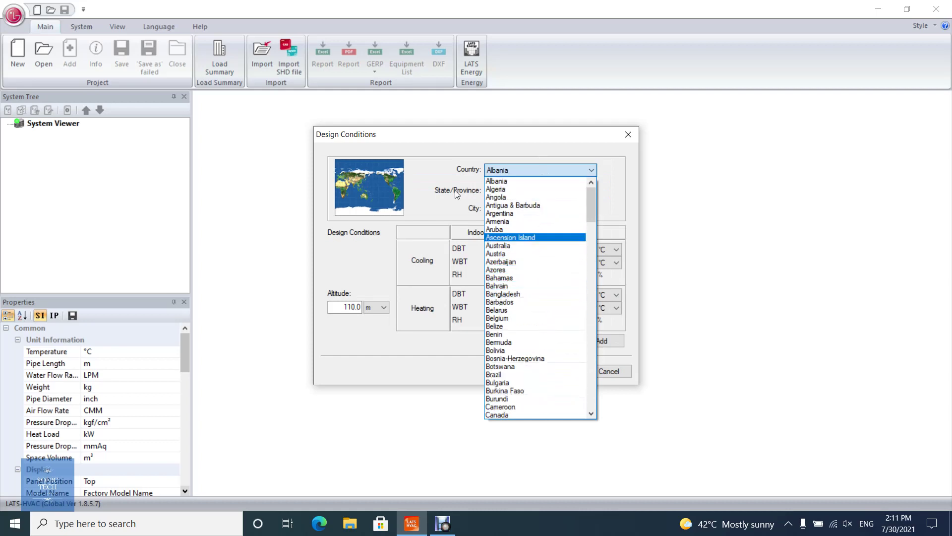
{"action": "left_click", "coordinate": [445, 203]}
{"action": "left_click", "coordinate": [503, 249]}
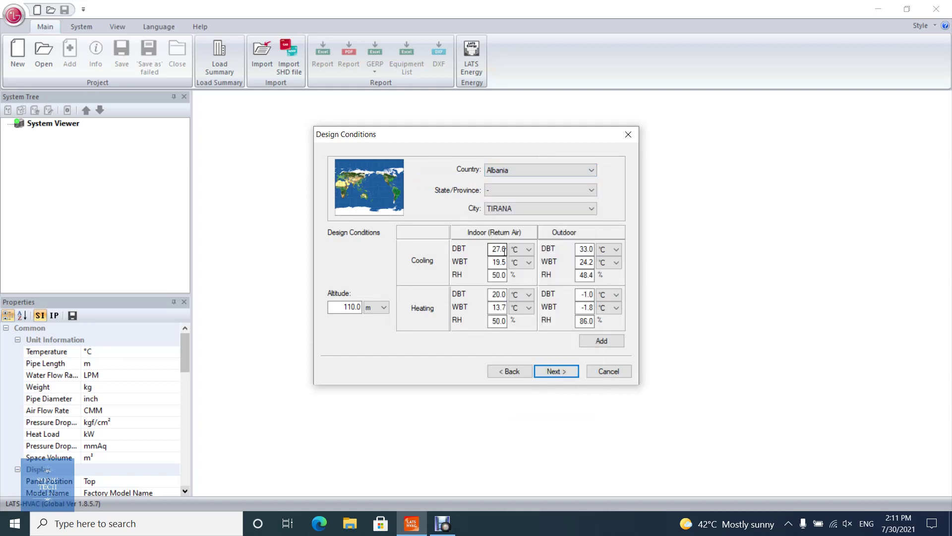
{"action": "left_click_drag", "start_coordinate": [504, 252], "coordinate": [493, 253]}
{"action": "type", "text": "25"}
{"action": "double_click", "coordinate": [496, 275]}
{"action": "type", "text": "50"}
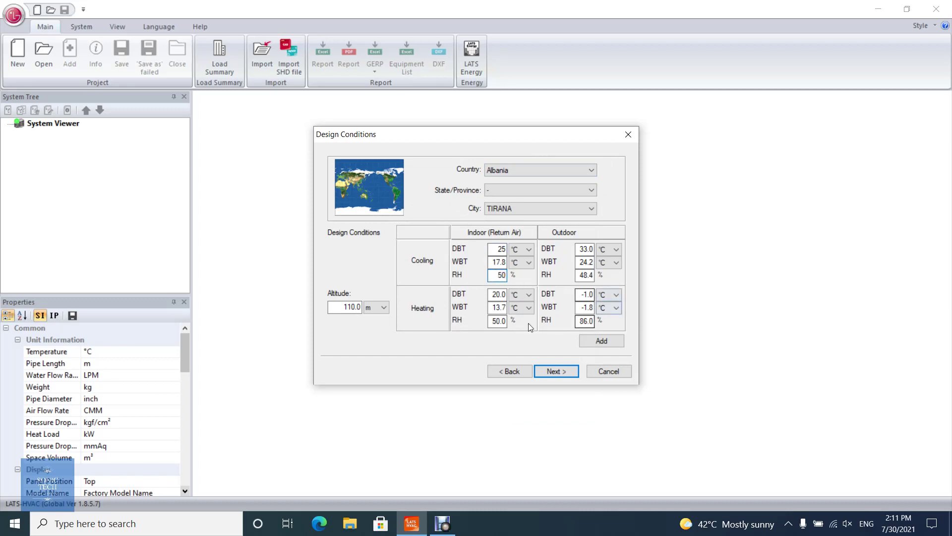
Leave the altitude at 110.0 m, dismiss the empty custom location form, and continue.
{"action": "left_click", "coordinate": [370, 308]}
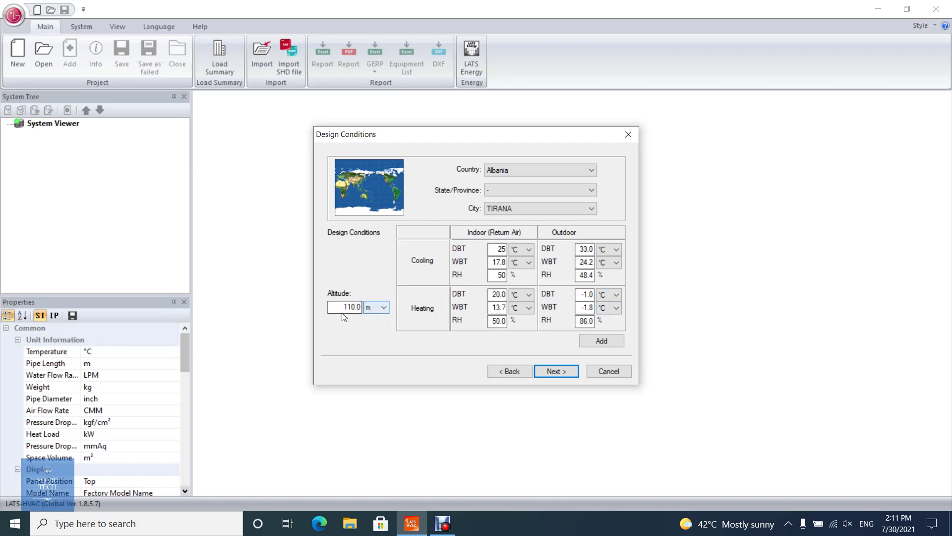
{"action": "left_click", "coordinate": [345, 308]}
{"action": "double_click", "coordinate": [344, 307]}
{"action": "left_click", "coordinate": [347, 308]}
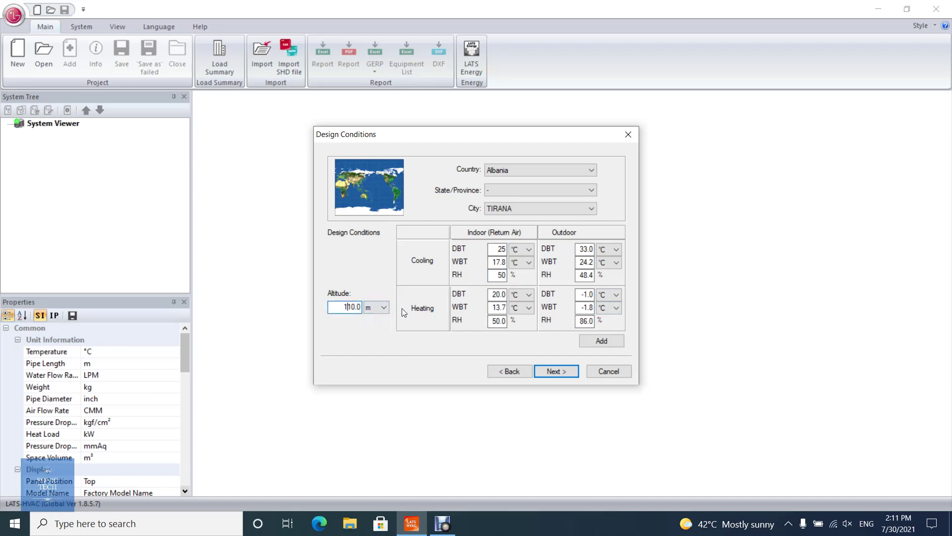
{"action": "left_click", "coordinate": [610, 341]}
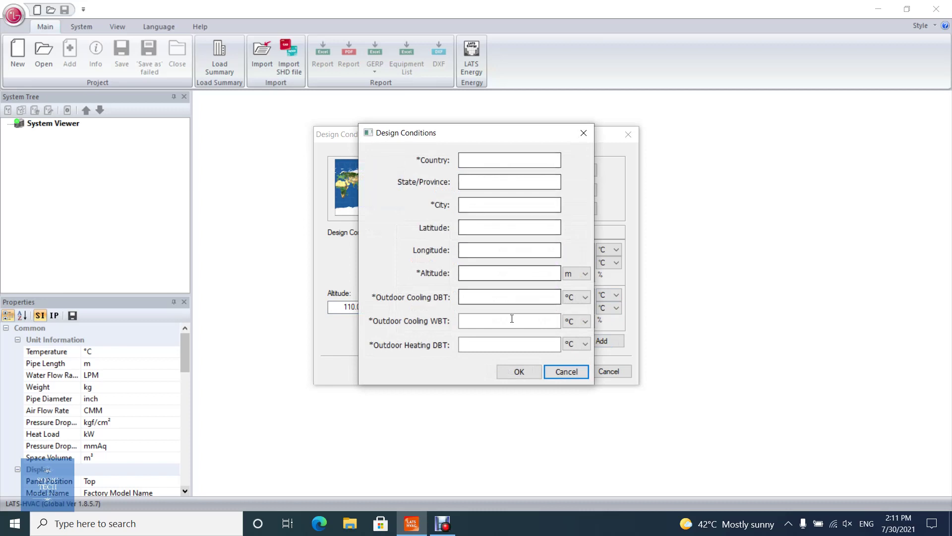
{"action": "left_click", "coordinate": [551, 373]}
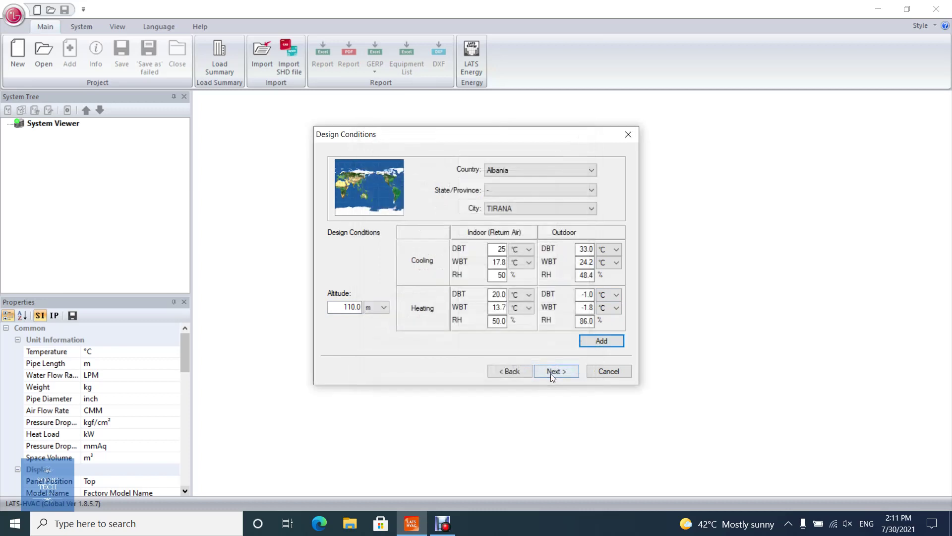
Skip the customer details, finish the wizard, and confirm Multi V as the system type.
{"action": "left_click", "coordinate": [550, 376]}
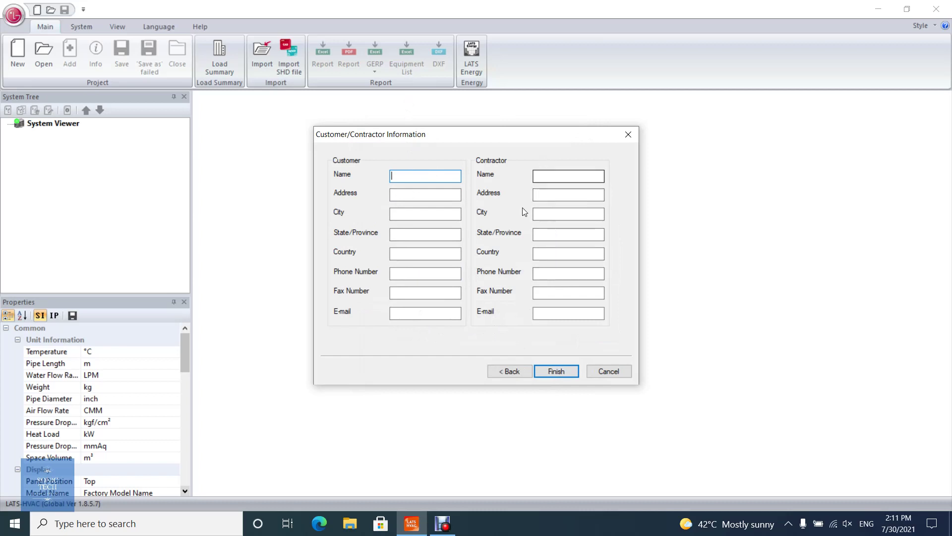
{"action": "left_click", "coordinate": [548, 369]}
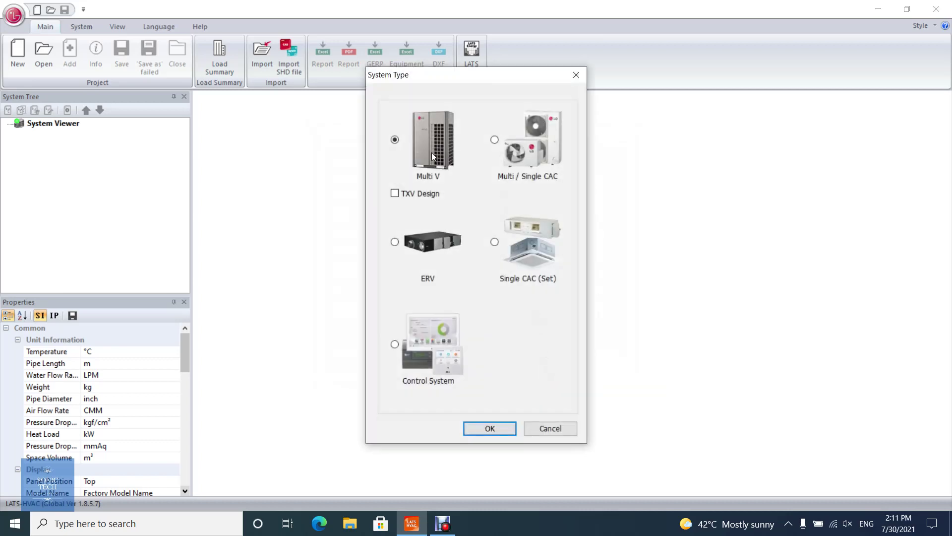
{"action": "left_click", "coordinate": [477, 433]}
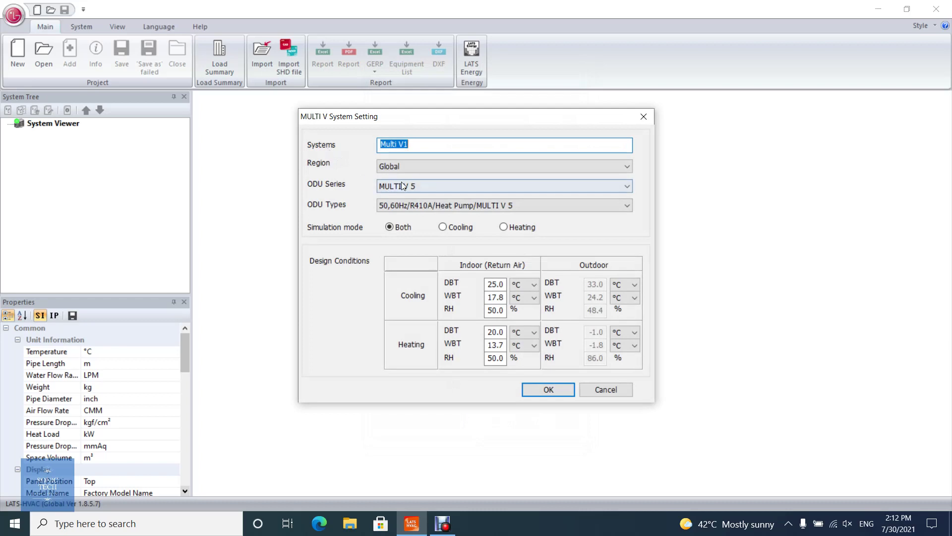
Create Multi V1 as a Global MULTI V 5 heat pump with simulation mode Both.
{"action": "left_click", "coordinate": [433, 168]}
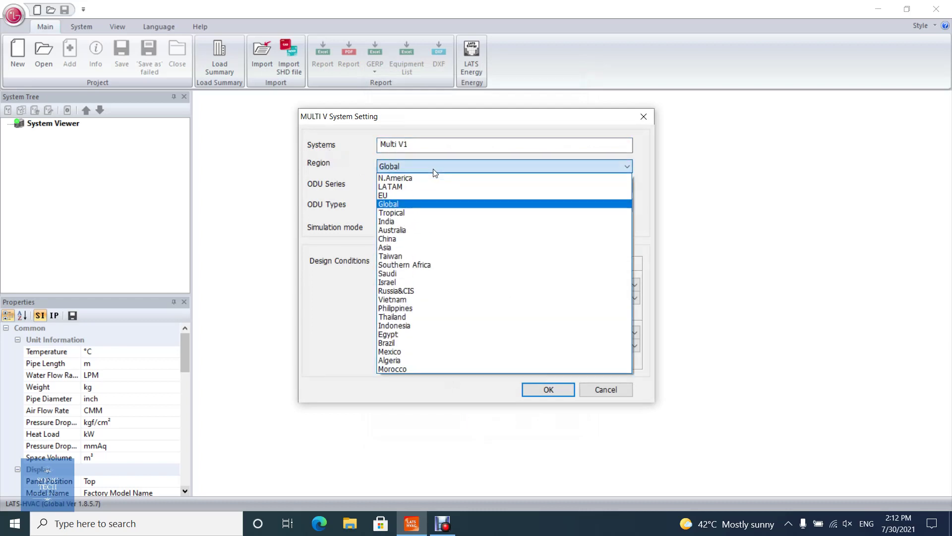
{"action": "left_click", "coordinate": [434, 172]}
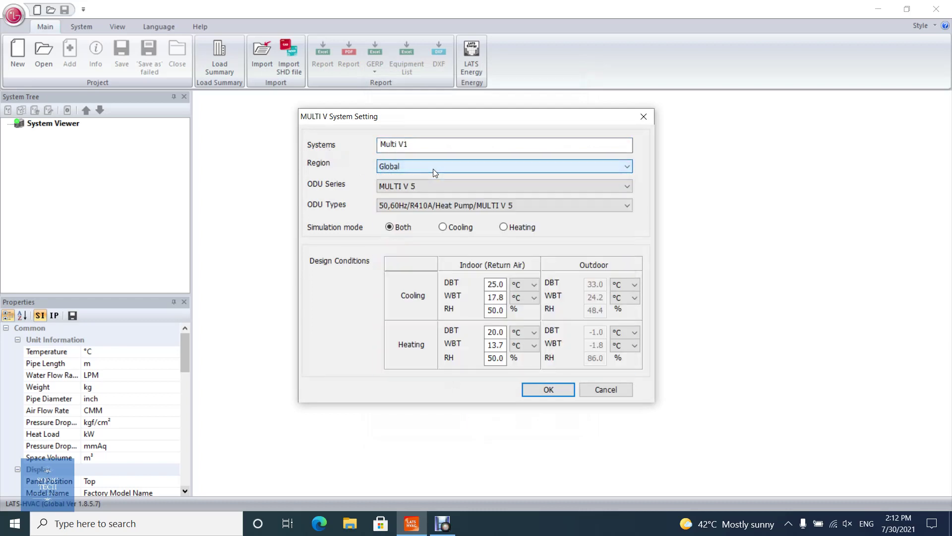
{"action": "left_click", "coordinate": [539, 188]}
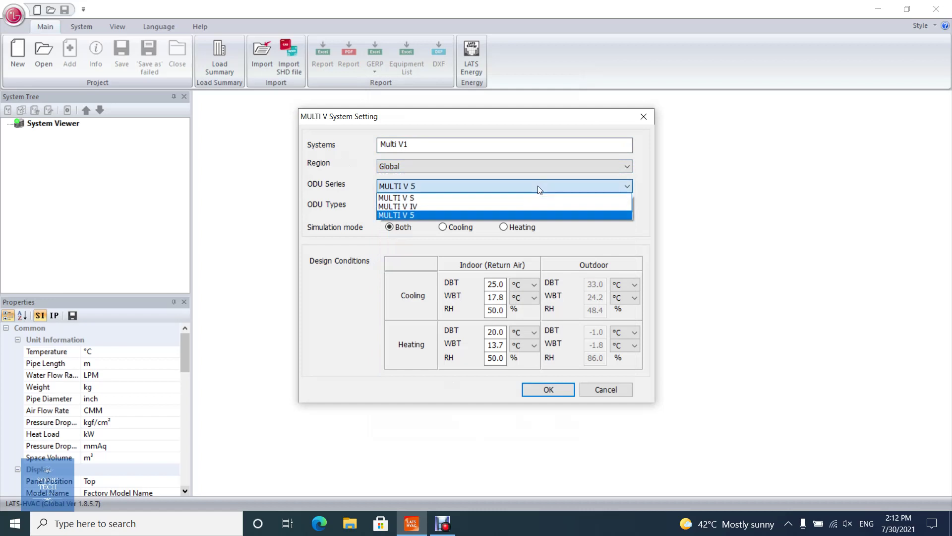
{"action": "left_click", "coordinate": [538, 185]}
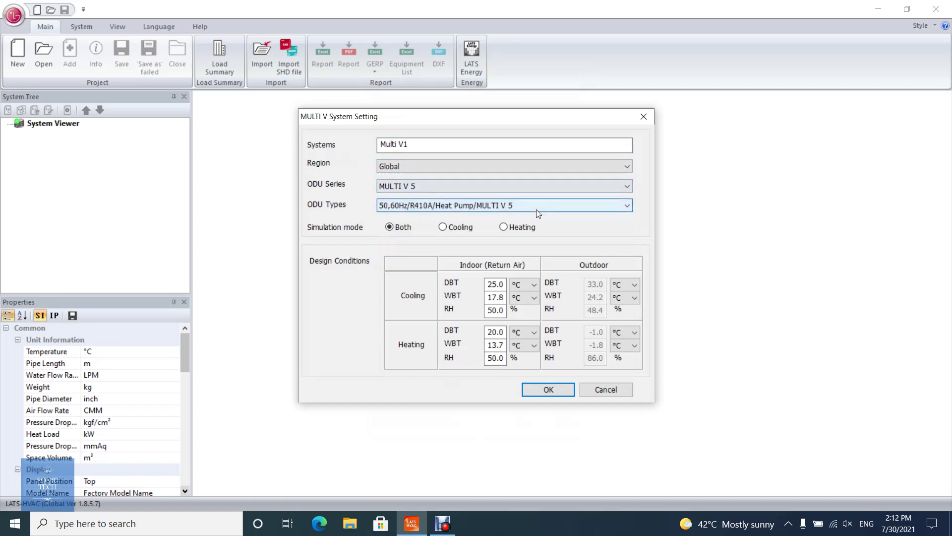
{"action": "left_click", "coordinate": [537, 207]}
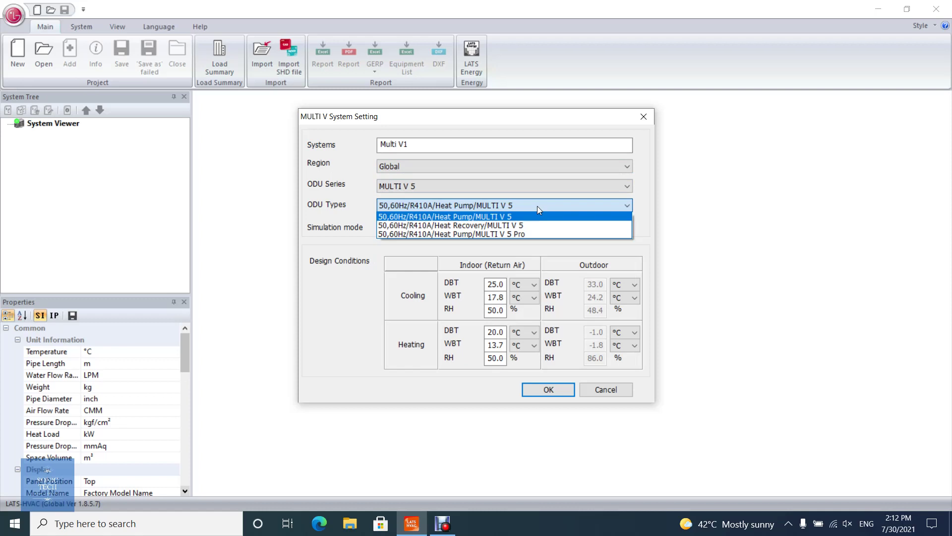
{"action": "left_click", "coordinate": [537, 207]}
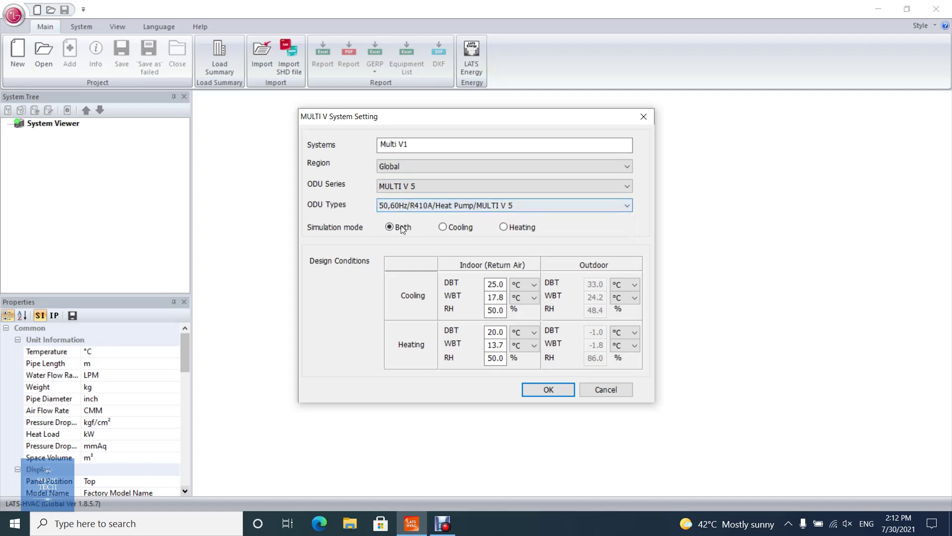
{"action": "left_click", "coordinate": [443, 228]}
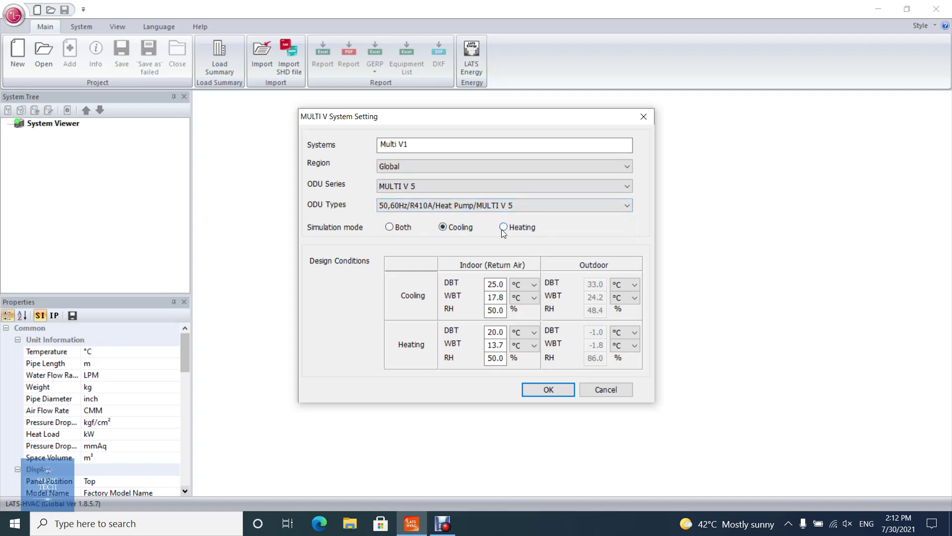
{"action": "left_click", "coordinate": [403, 228]}
{"action": "left_click", "coordinate": [529, 390]}
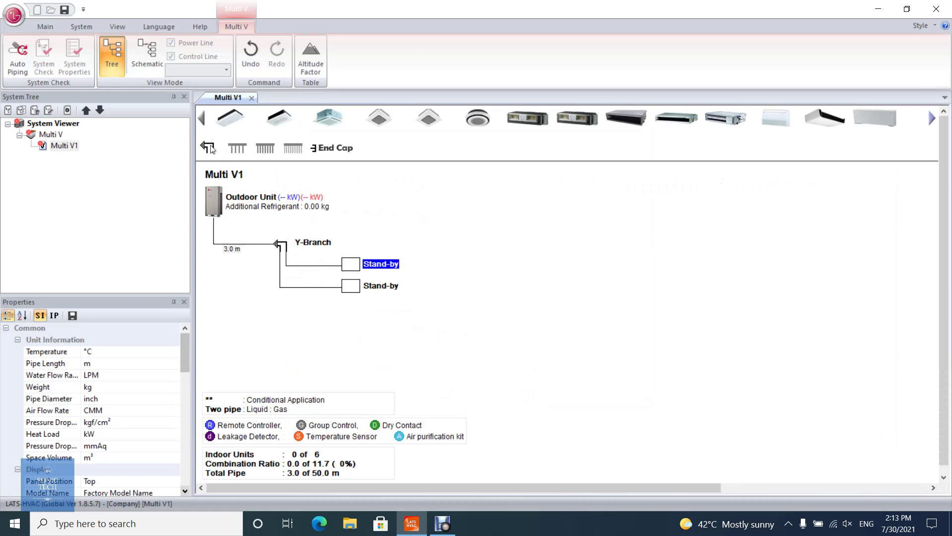
Place three Y-branches on the stand-by outlets, accept the change, and select the bottom Y-Branch.
{"action": "left_click_drag", "start_coordinate": [211, 148], "coordinate": [351, 264]}
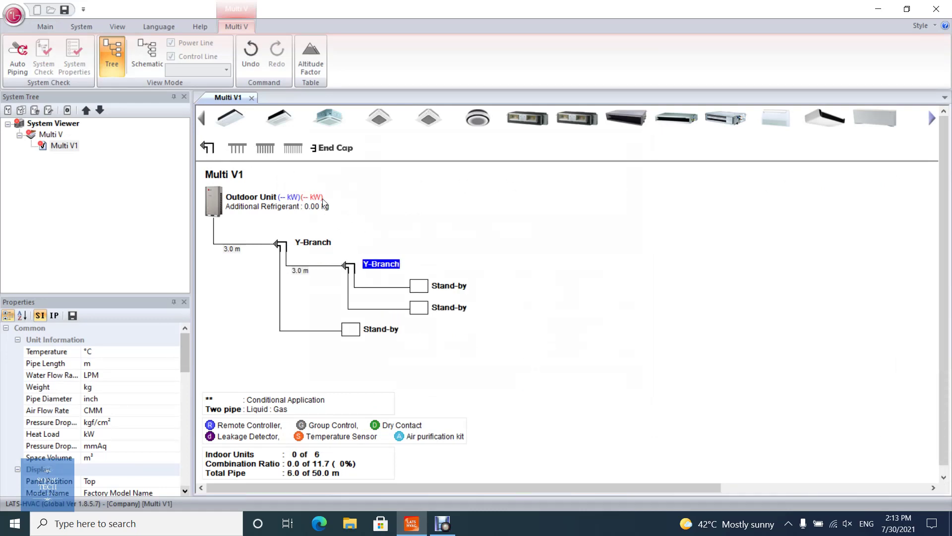
{"action": "left_click_drag", "start_coordinate": [211, 149], "coordinate": [351, 329]}
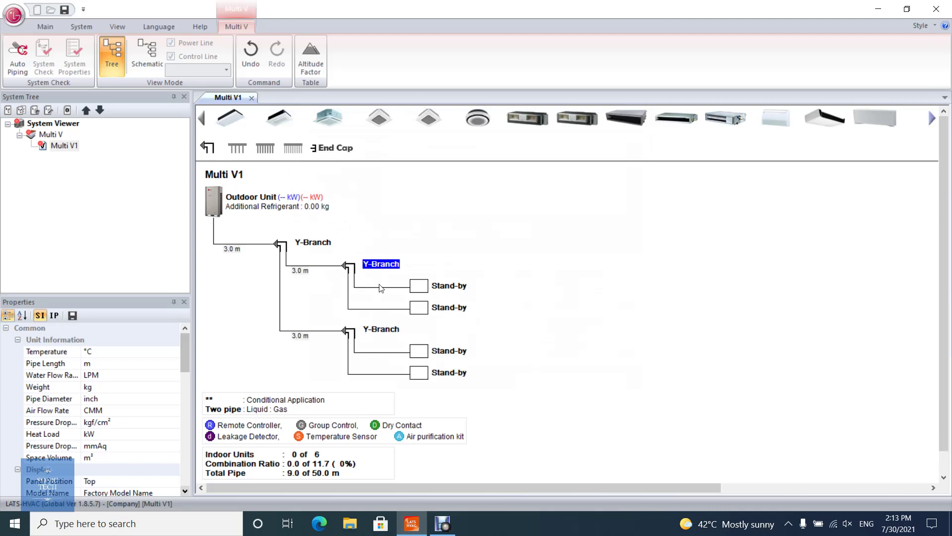
{"action": "left_click_drag", "start_coordinate": [380, 265], "coordinate": [421, 311]}
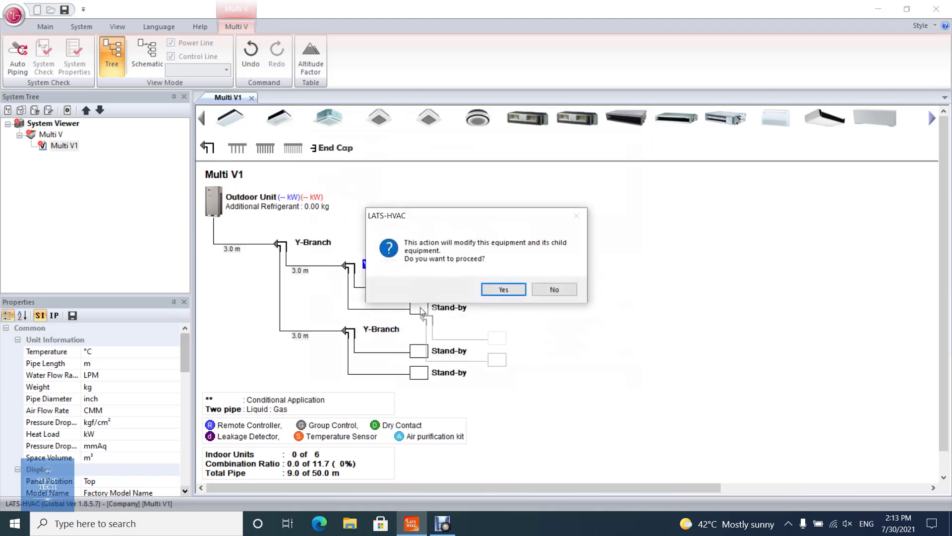
{"action": "left_click", "coordinate": [492, 291]}
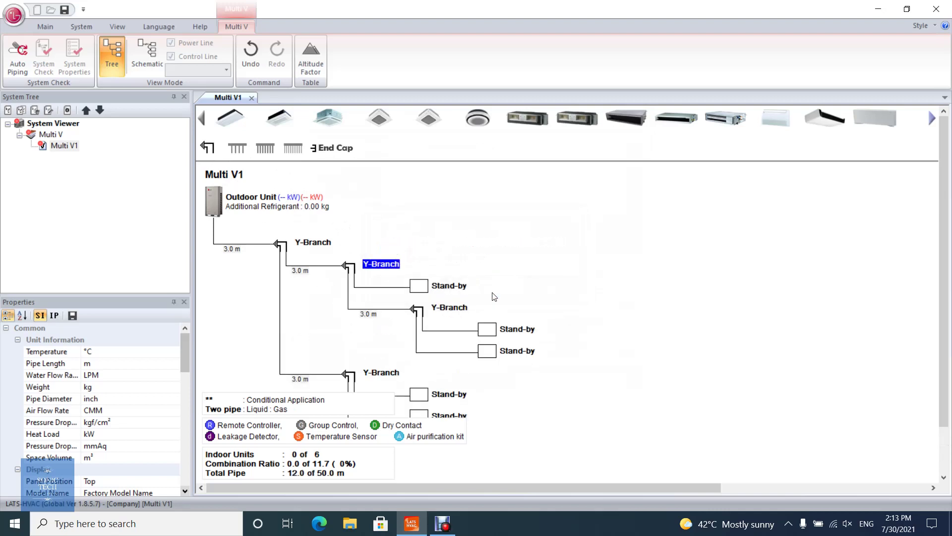
{"action": "left_click", "coordinate": [377, 372]}
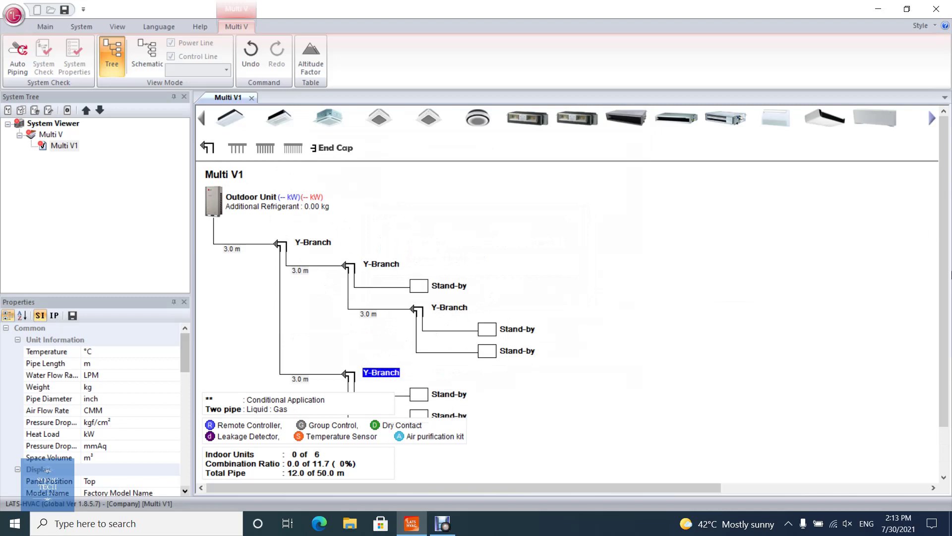
{"action": "scroll", "coordinate": [944, 275], "scroll_direction": "down", "scroll_amount": 2}
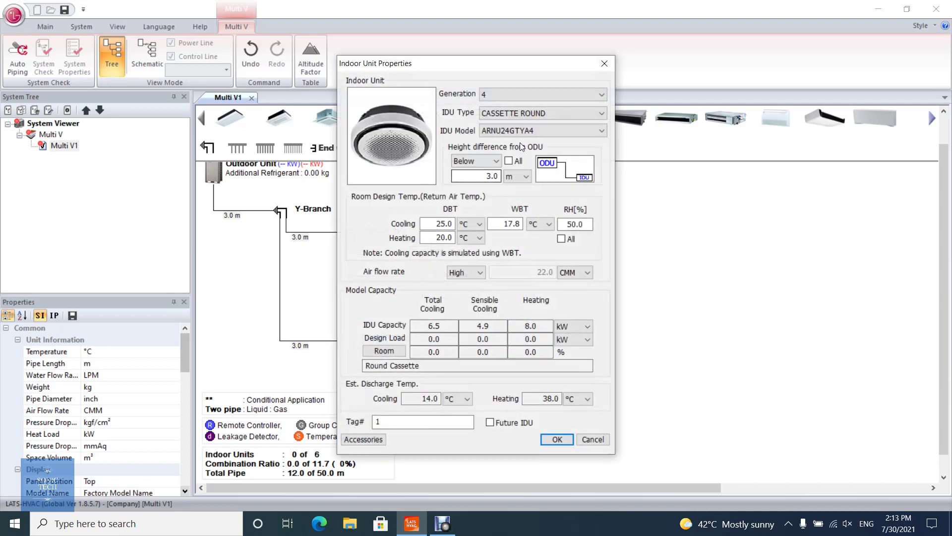
Choose the ARNU48GTYA4 cassette and place it on each remaining stand-by slot.
{"action": "left_click", "coordinate": [526, 131]}
{"action": "left_click", "coordinate": [520, 159]}
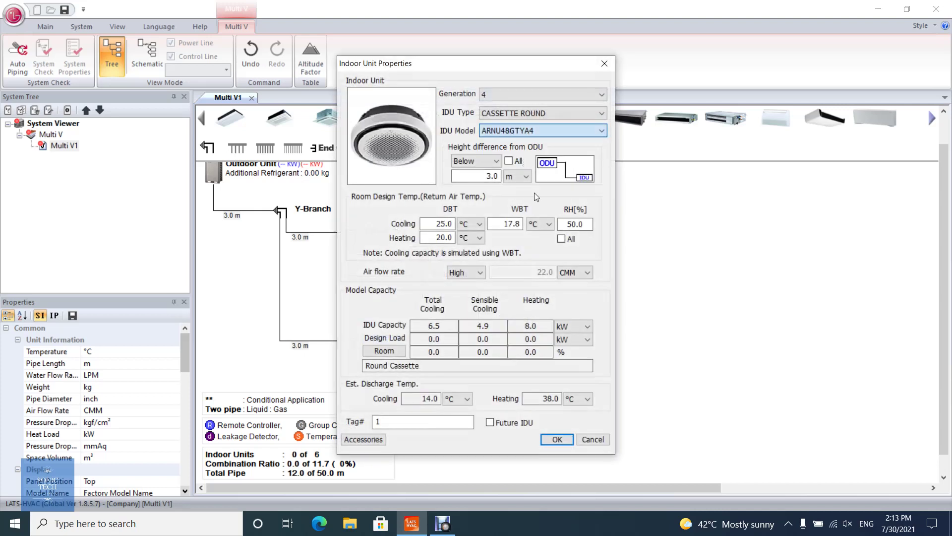
{"action": "left_click", "coordinate": [554, 440]}
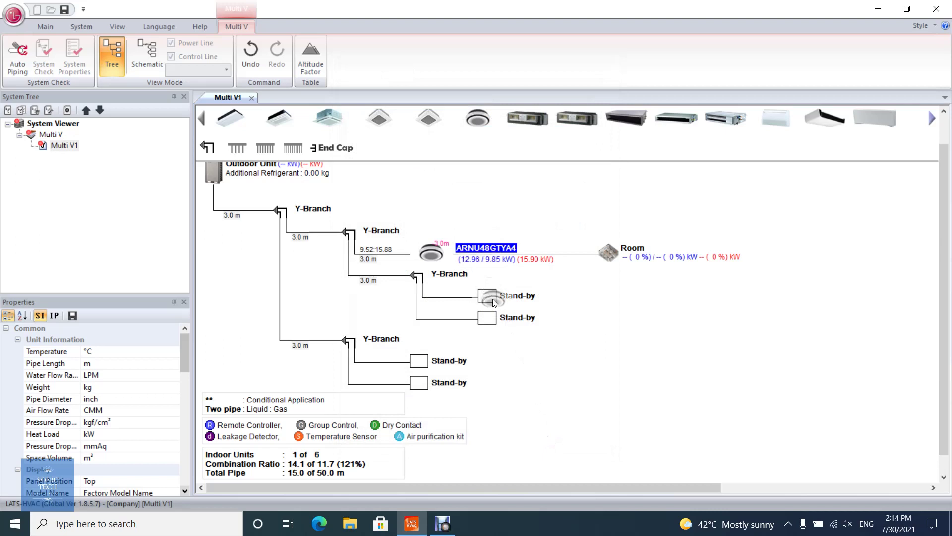
{"action": "left_click_drag", "start_coordinate": [494, 302], "coordinate": [494, 315]}
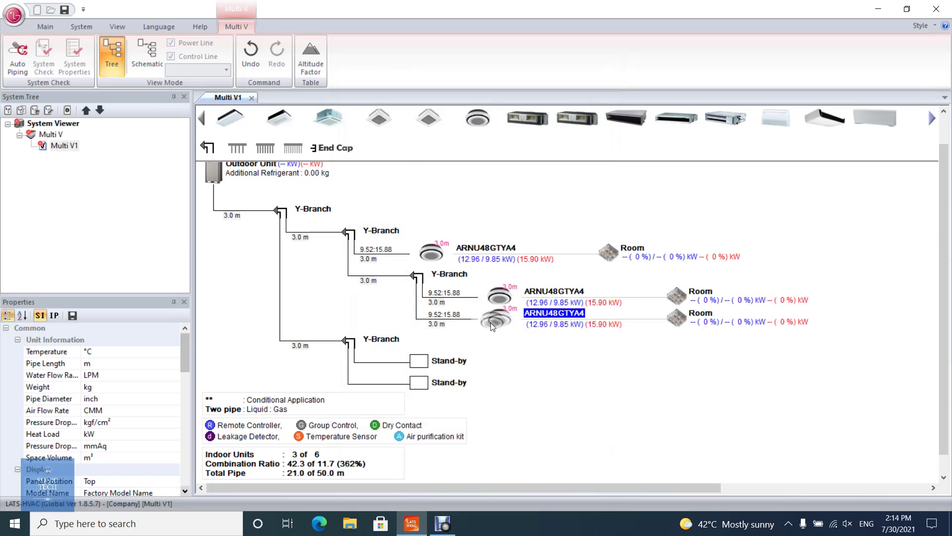
{"action": "left_click", "coordinate": [435, 372]}
{"action": "left_click", "coordinate": [428, 379]}
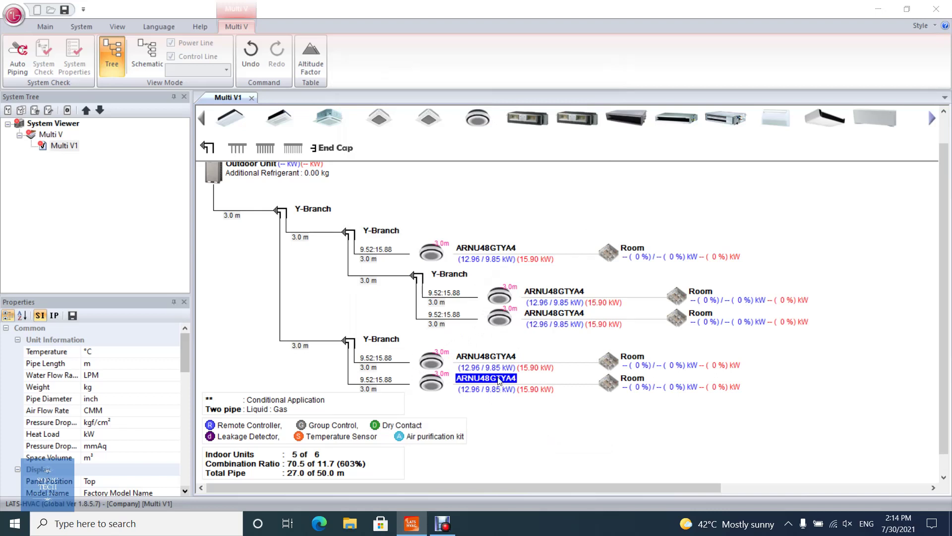
Check the newest unit's properties: generation 4, CASSETTE ROUND ARNU48GTYA4, below the ODU, in metres.
{"action": "double_click", "coordinate": [498, 378]}
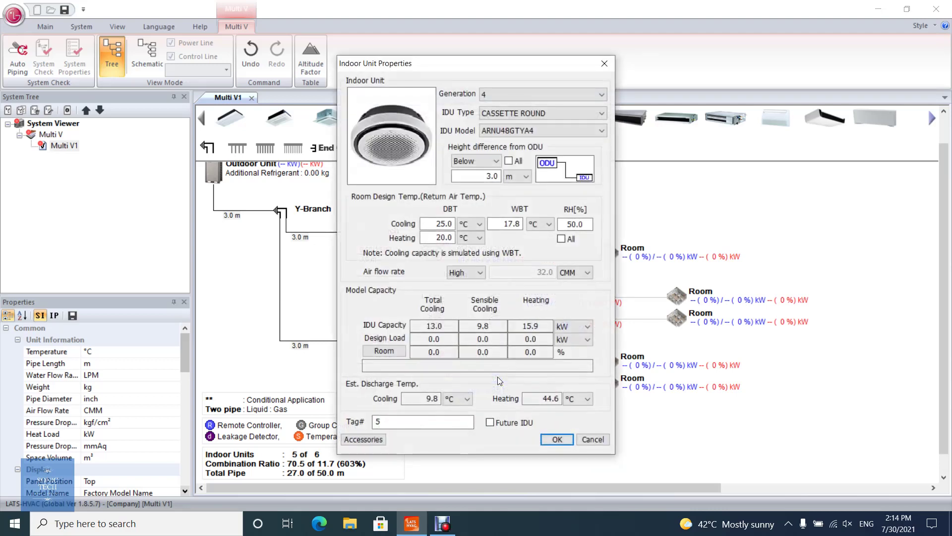
{"action": "left_click", "coordinate": [530, 97]}
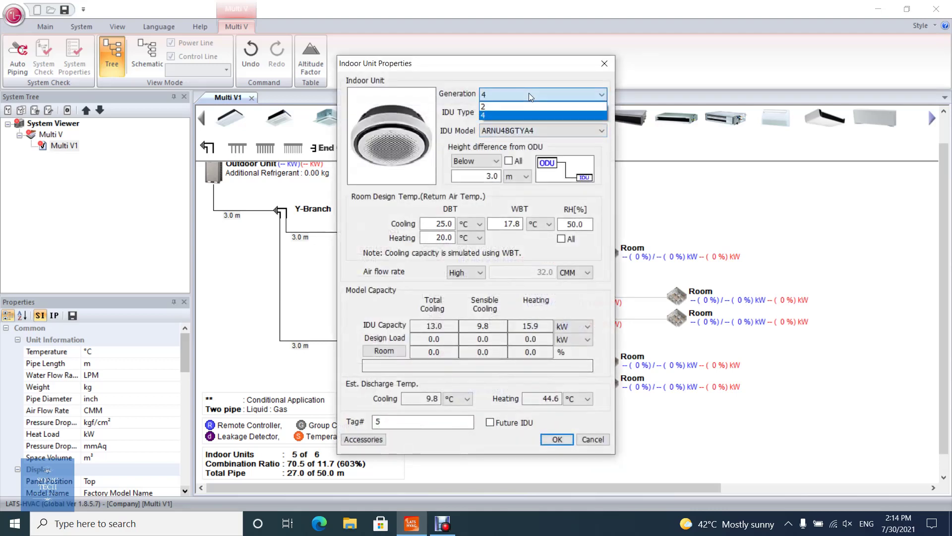
{"action": "left_click", "coordinate": [591, 98]}
{"action": "left_click", "coordinate": [600, 113]}
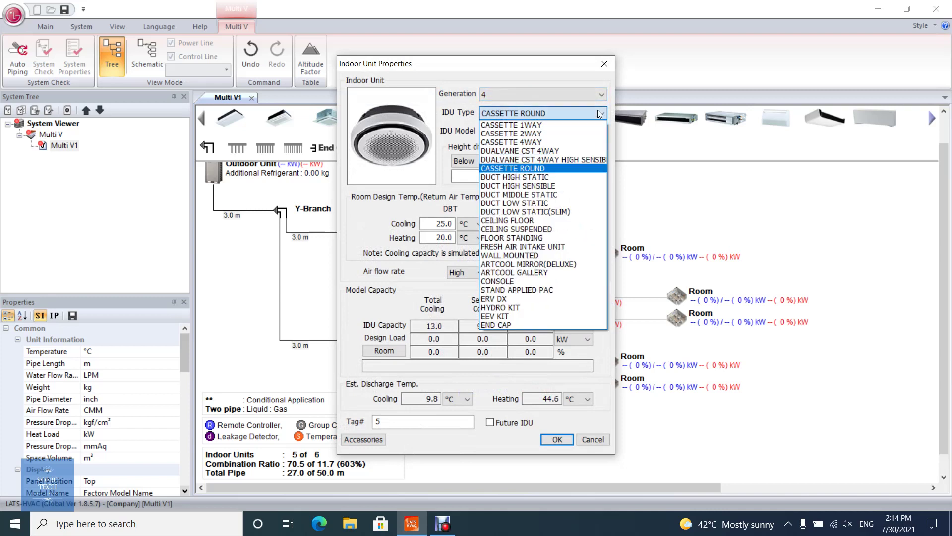
{"action": "left_click", "coordinate": [600, 113]}
{"action": "left_click", "coordinate": [591, 128]}
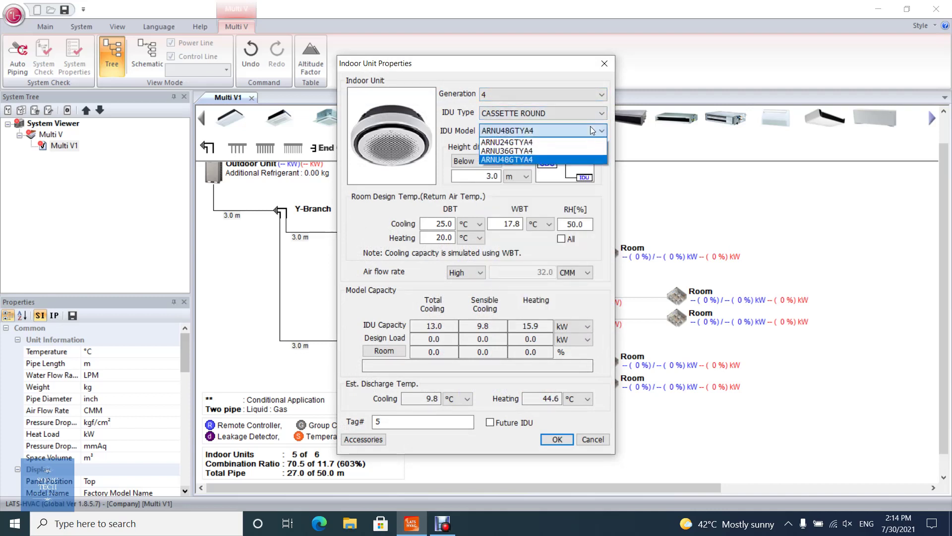
{"action": "left_click", "coordinate": [590, 126]}
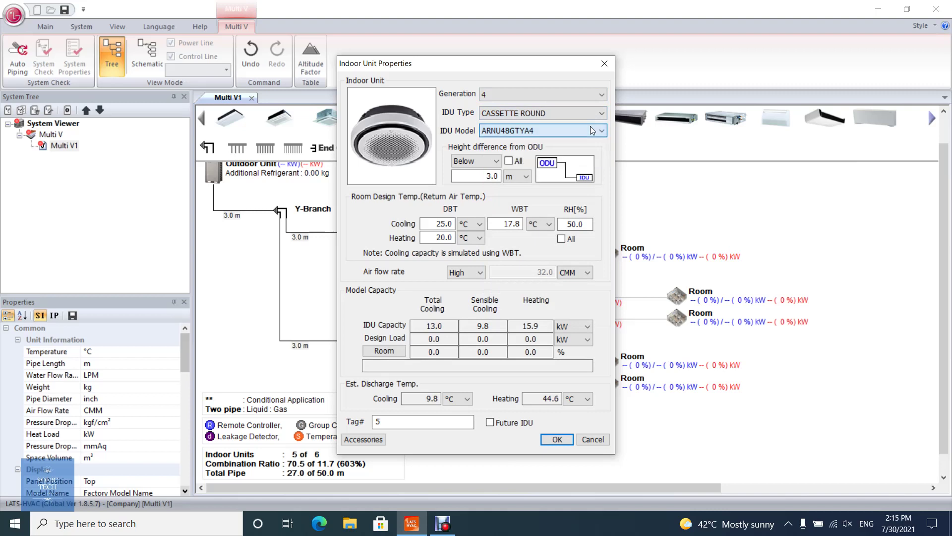
{"action": "left_click", "coordinate": [485, 162]}
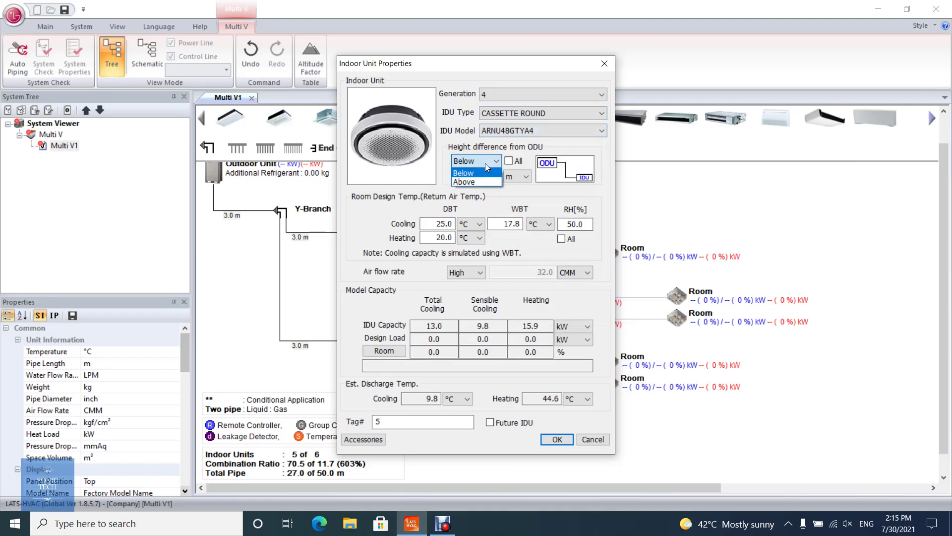
{"action": "left_click", "coordinate": [485, 163]}
{"action": "left_click", "coordinate": [515, 175]}
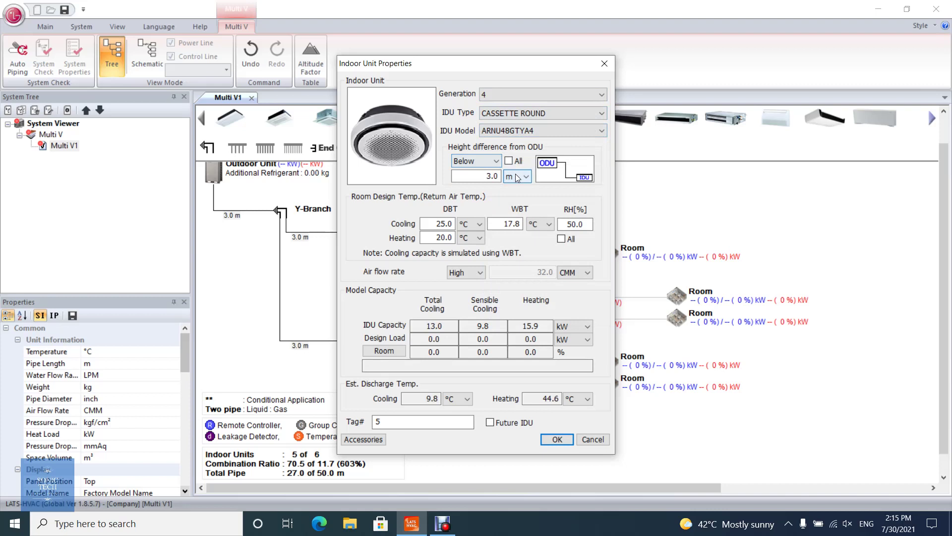
{"action": "left_click", "coordinate": [508, 189]}
Keep airflow at High, show it in CMH, and view the accessory table.
{"action": "left_click", "coordinate": [482, 276]}
{"action": "left_click", "coordinate": [478, 273]}
{"action": "left_click", "coordinate": [475, 303]}
{"action": "left_click", "coordinate": [477, 274]}
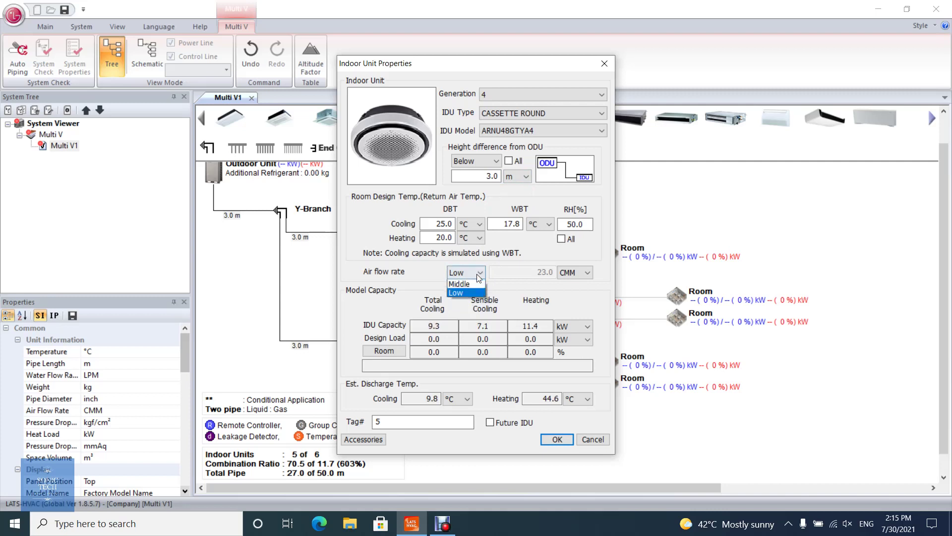
{"action": "left_click", "coordinate": [470, 283]}
{"action": "left_click", "coordinate": [568, 275]}
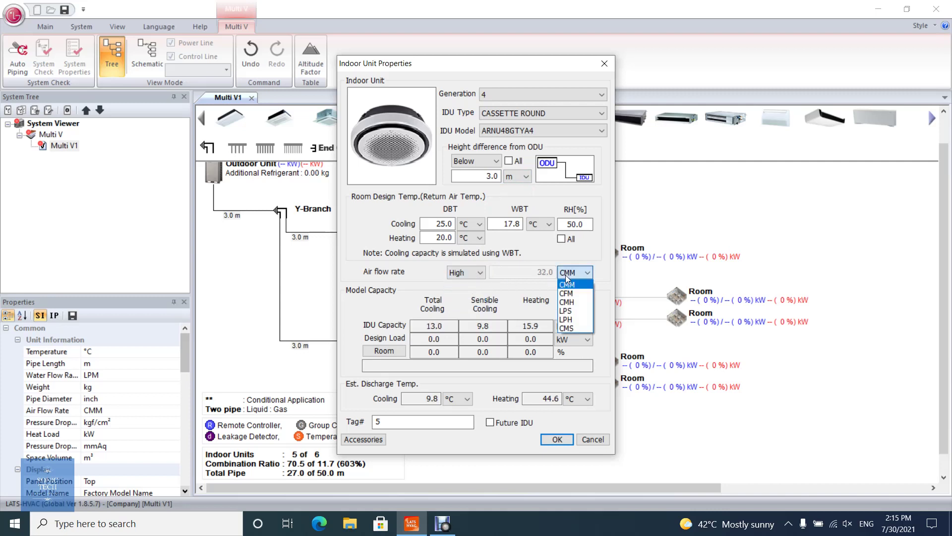
{"action": "left_click", "coordinate": [575, 302]}
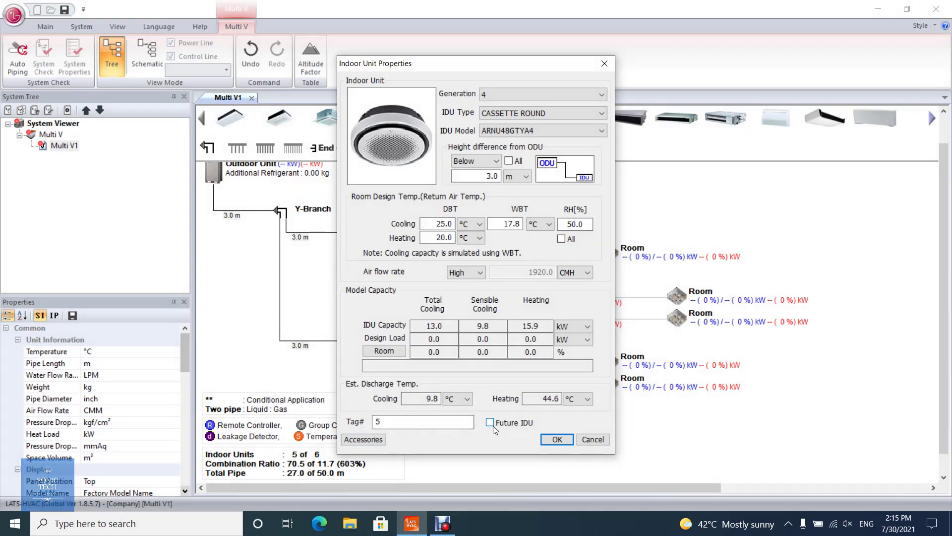
{"action": "left_click", "coordinate": [374, 437]}
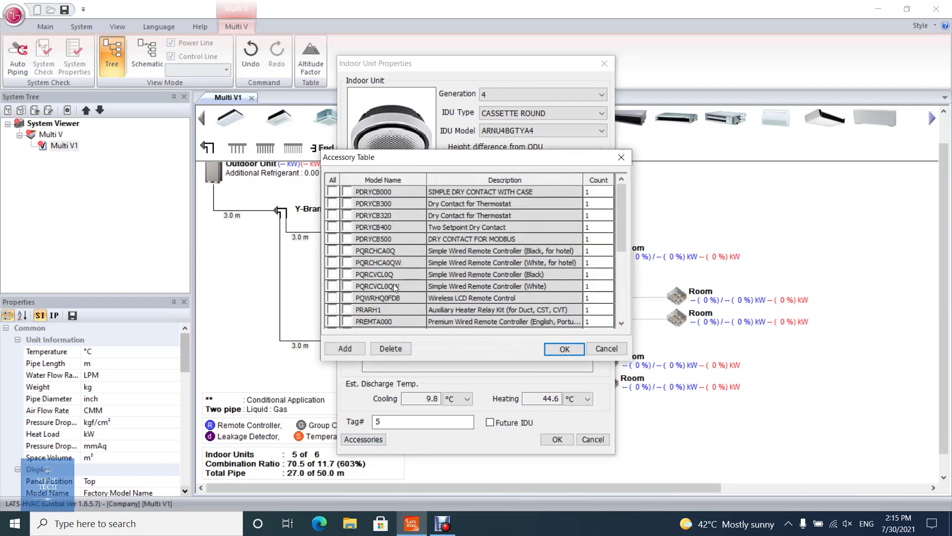
{"action": "left_click_drag", "start_coordinate": [623, 200], "coordinate": [623, 286]}
Close the accessory table and change unit 5 to DUCT MIDDLE STATIC with ESP in Pa.
{"action": "left_click", "coordinate": [607, 349]}
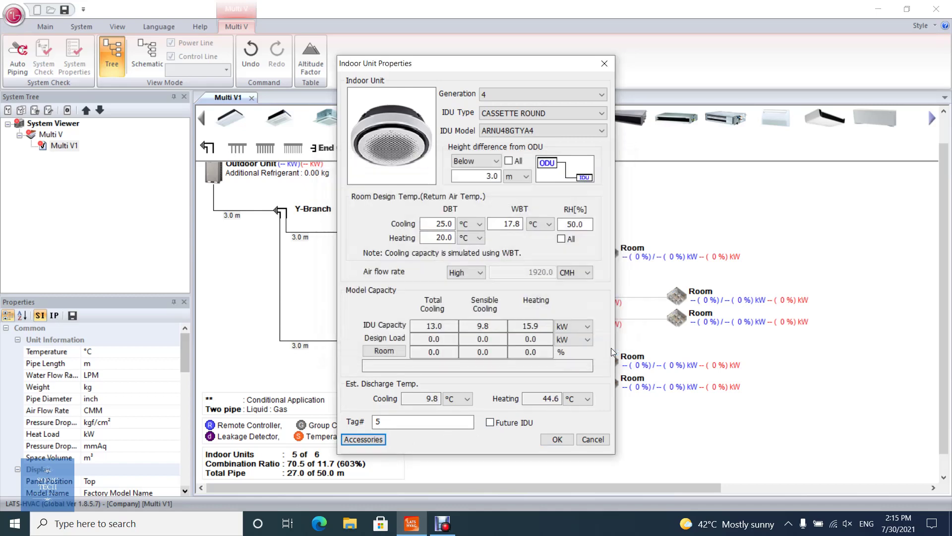
{"action": "left_click", "coordinate": [535, 110]}
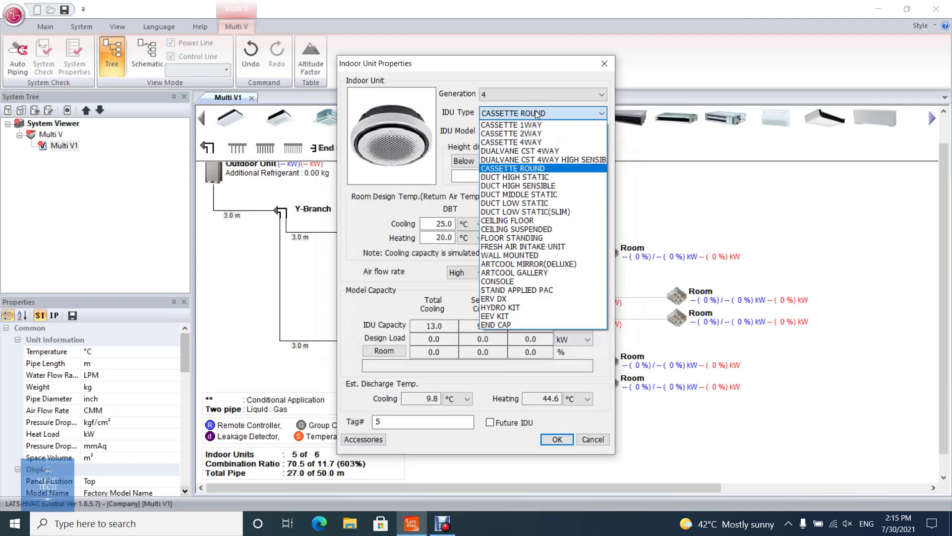
{"action": "left_click", "coordinate": [532, 192]}
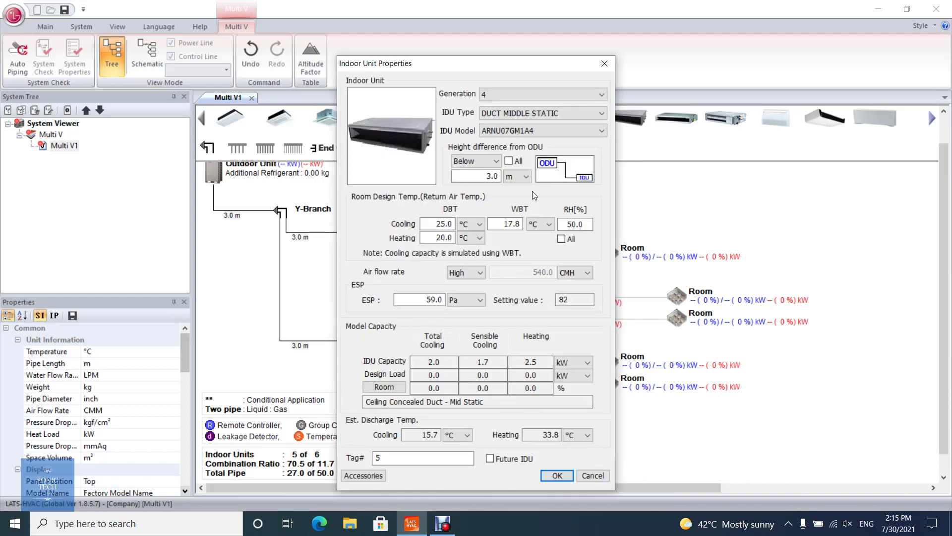
{"action": "left_click", "coordinate": [470, 305]}
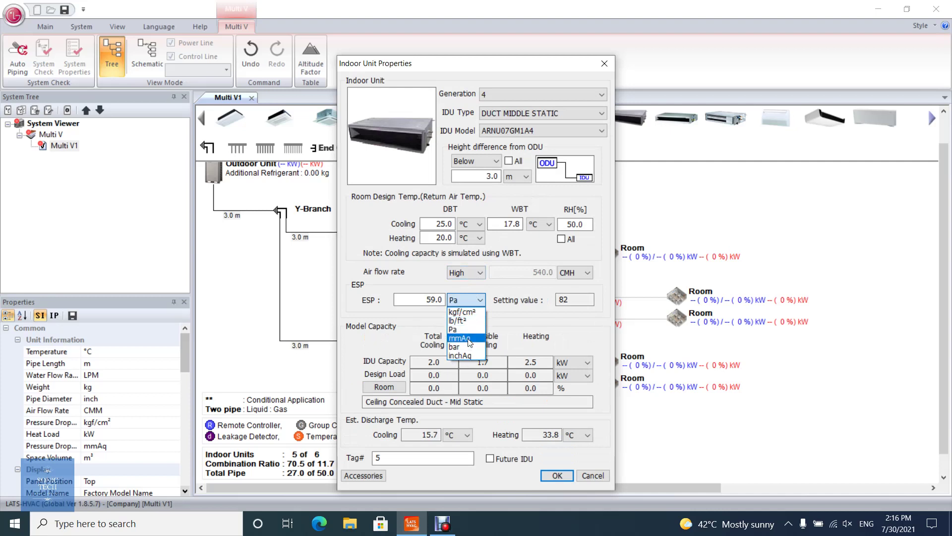
{"action": "left_click", "coordinate": [468, 301]}
{"action": "left_click", "coordinate": [469, 273]}
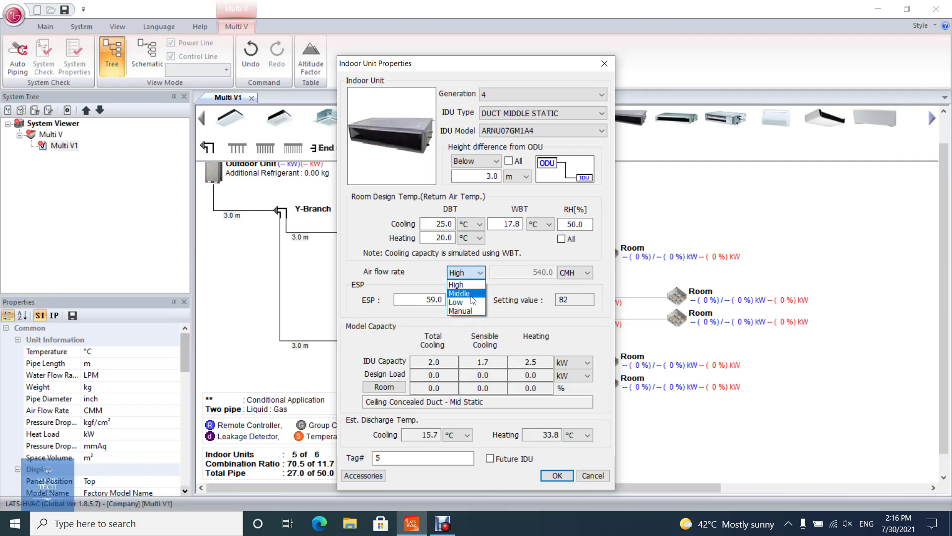
Try manual airflow entry and clear the existing ESP value.
{"action": "left_click", "coordinate": [468, 311]}
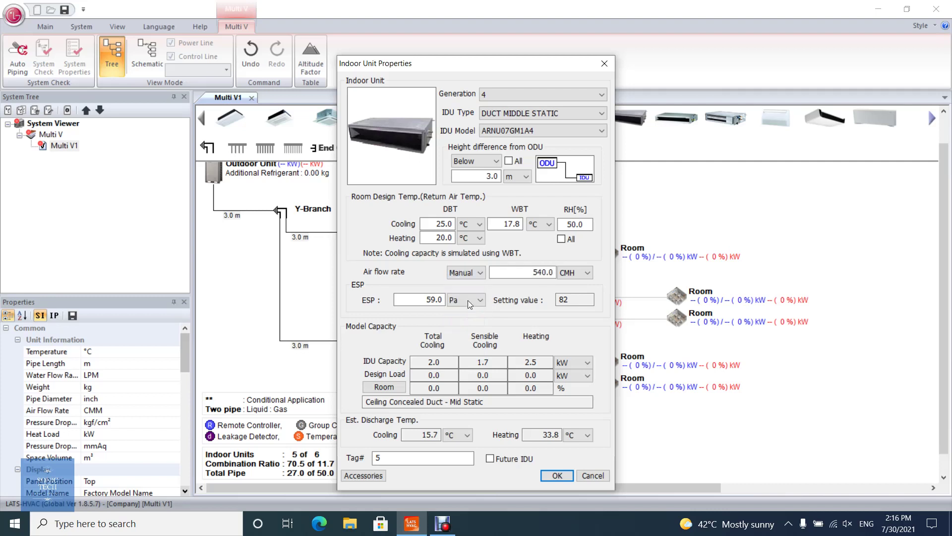
{"action": "left_click", "coordinate": [520, 271]}
{"action": "left_click_drag", "start_coordinate": [533, 271], "coordinate": [544, 273]}
{"action": "type", "text": "30"}
{"action": "double_click", "coordinate": [431, 301]}
{"action": "type", "text": "3"}
{"action": "key", "text": "BackSpace"}
{"action": "type", "text": "4"}
{"action": "key", "text": "BackSpace"}
Return the airflow rate to High and enter 50 as the ESP in Pa.
{"action": "left_click", "coordinate": [469, 278]}
{"action": "left_click", "coordinate": [468, 282]}
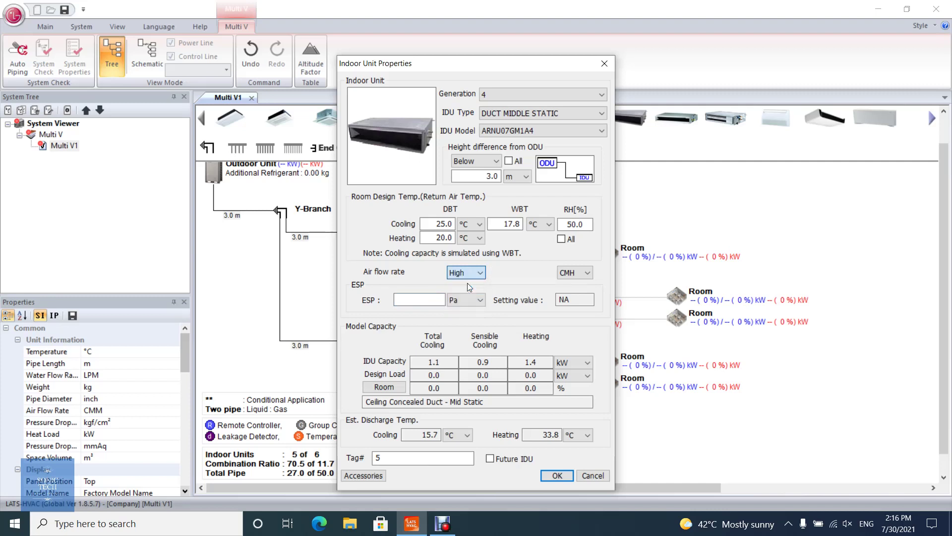
{"action": "left_click", "coordinate": [454, 300]}
{"action": "left_click", "coordinate": [435, 299]}
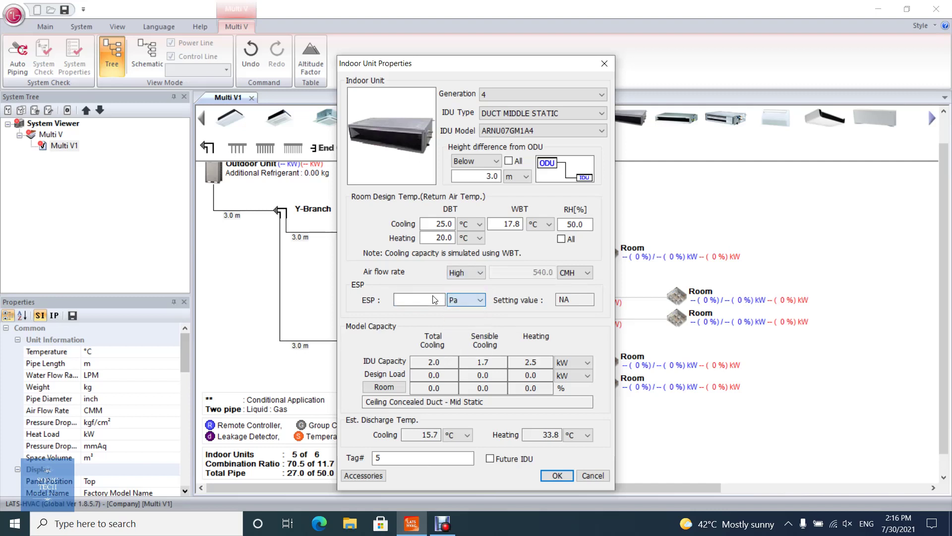
{"action": "left_click", "coordinate": [435, 299]}
{"action": "type", "text": "50"}
{"action": "left_click", "coordinate": [464, 279]}
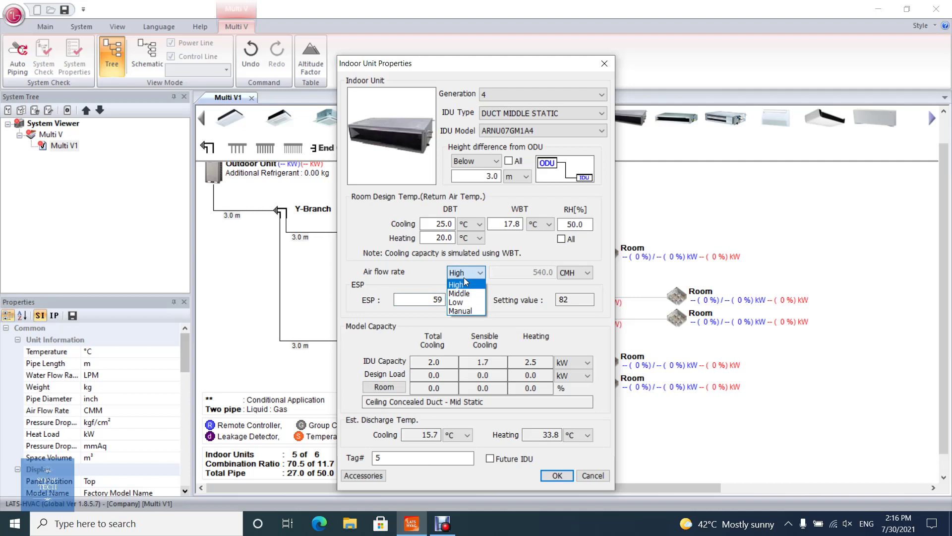
{"action": "left_click", "coordinate": [464, 280]}
Cycle the ESP unit through lb/ft² and bar back to Pa, then apply the duct unit.
{"action": "left_click", "coordinate": [464, 299]}
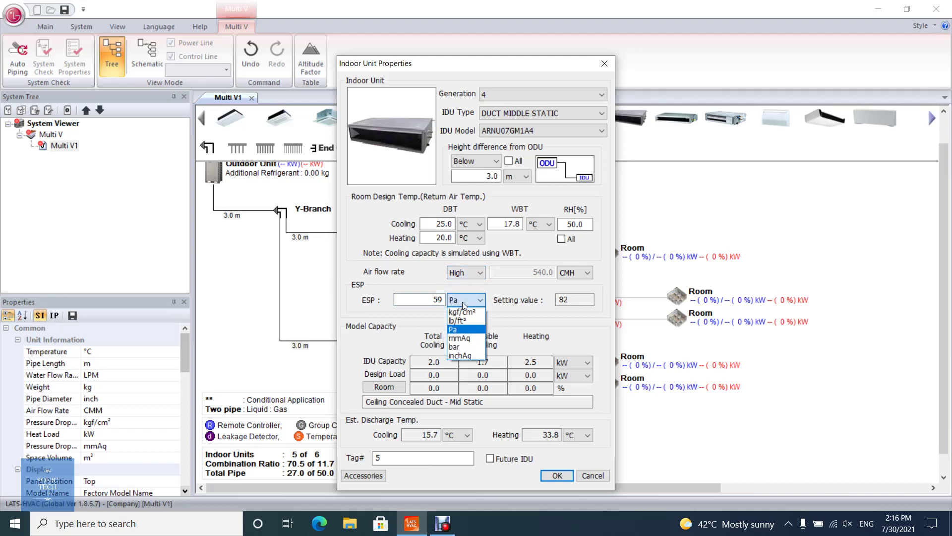
{"action": "left_click", "coordinate": [459, 321]}
{"action": "left_click", "coordinate": [469, 303]}
{"action": "left_click", "coordinate": [467, 347]}
{"action": "left_click", "coordinate": [477, 303]}
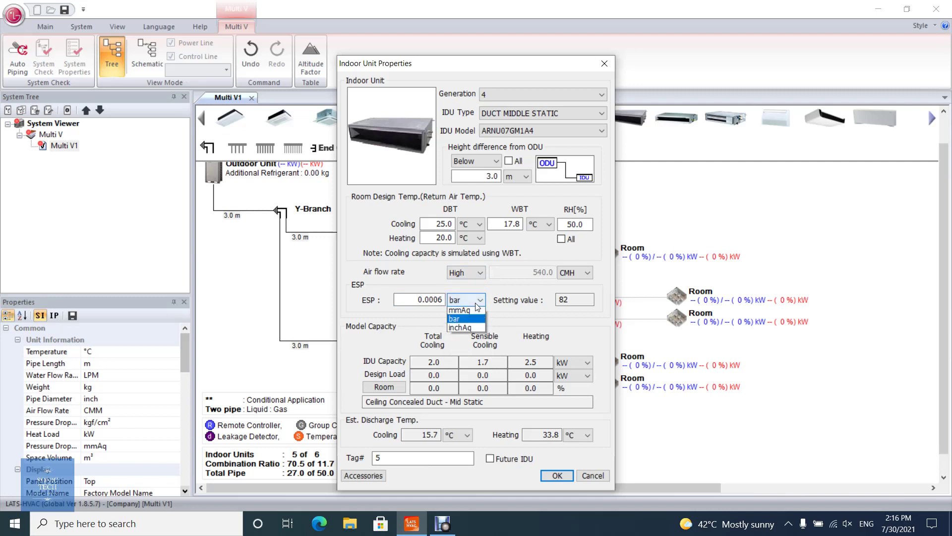
{"action": "left_click", "coordinate": [469, 328]}
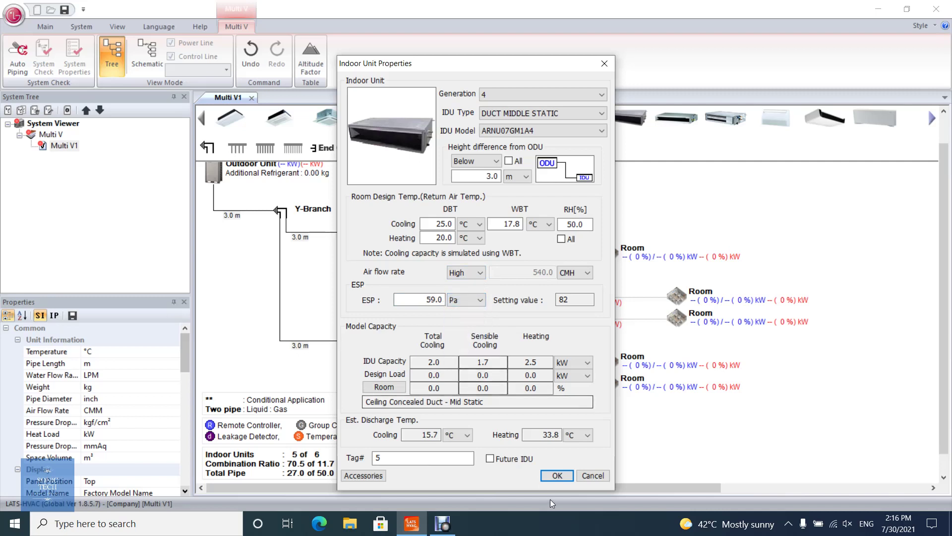
{"action": "left_click", "coordinate": [557, 475]}
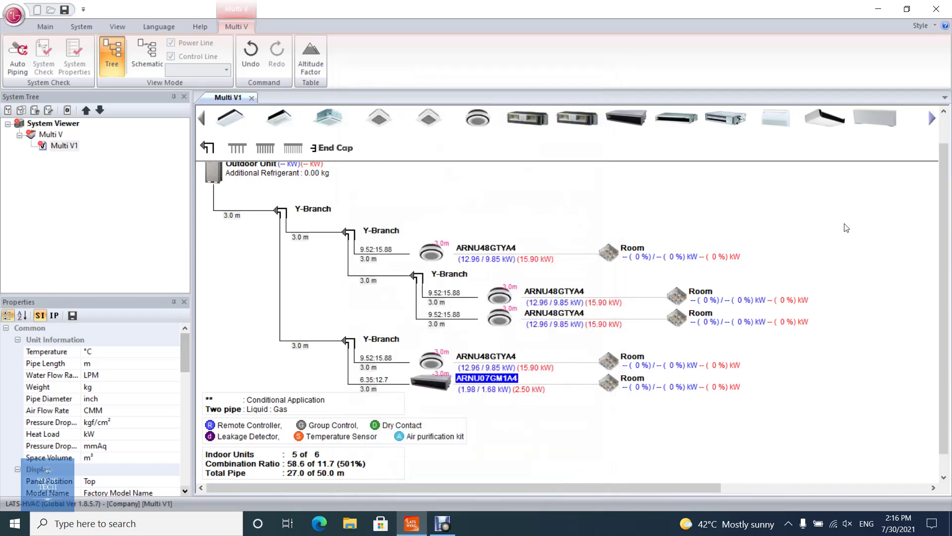
Open the outdoor unit properties and switch to auto-select at 100%.
{"action": "scroll", "coordinate": [946, 240], "scroll_direction": "up", "scroll_amount": 2}
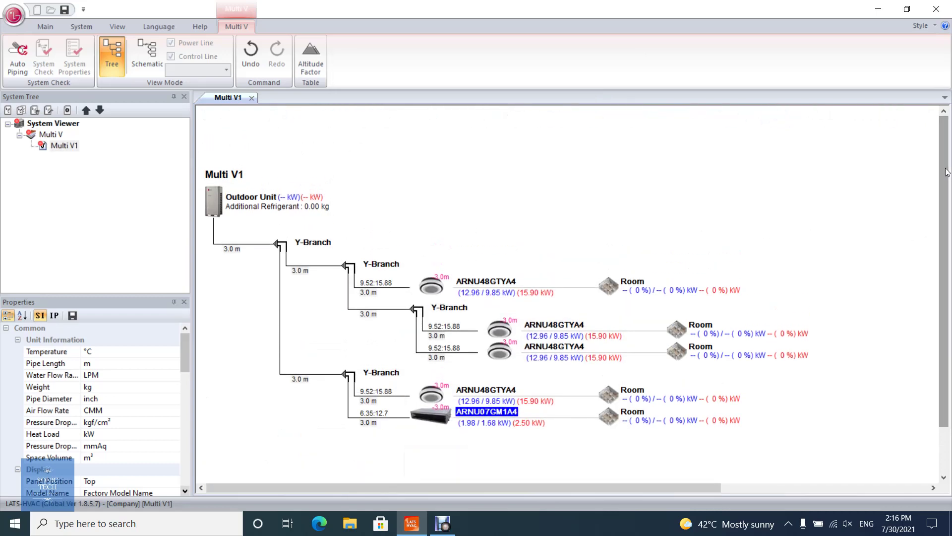
{"action": "double_click", "coordinate": [240, 198]}
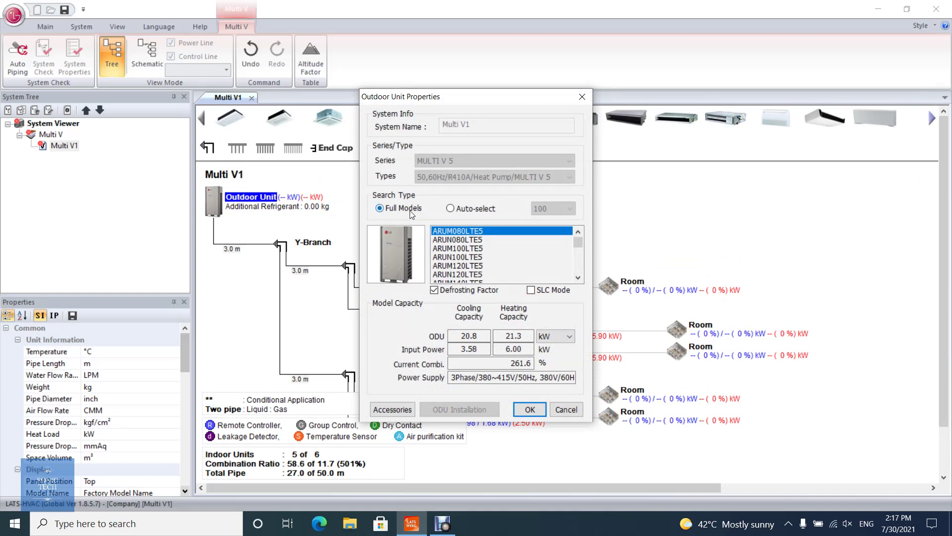
{"action": "left_click", "coordinate": [489, 210]}
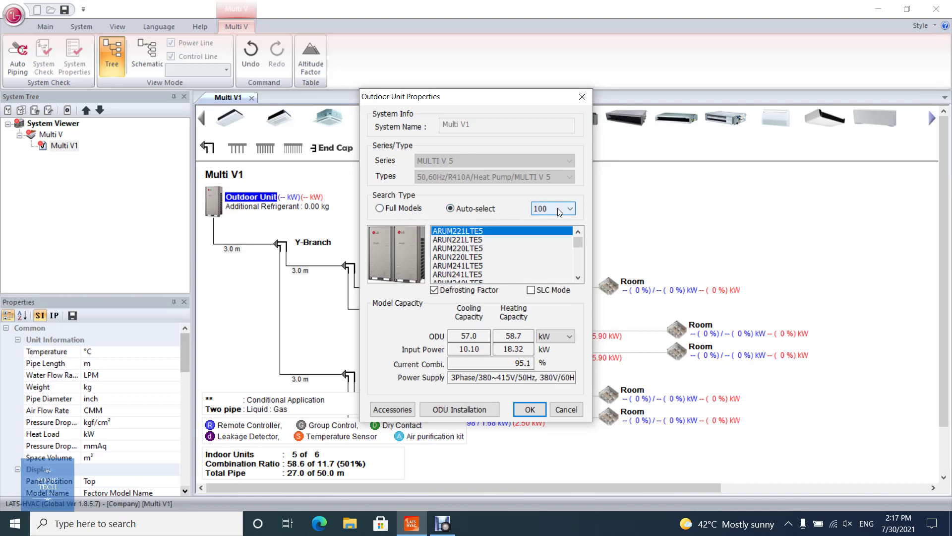
{"action": "left_click", "coordinate": [557, 208]}
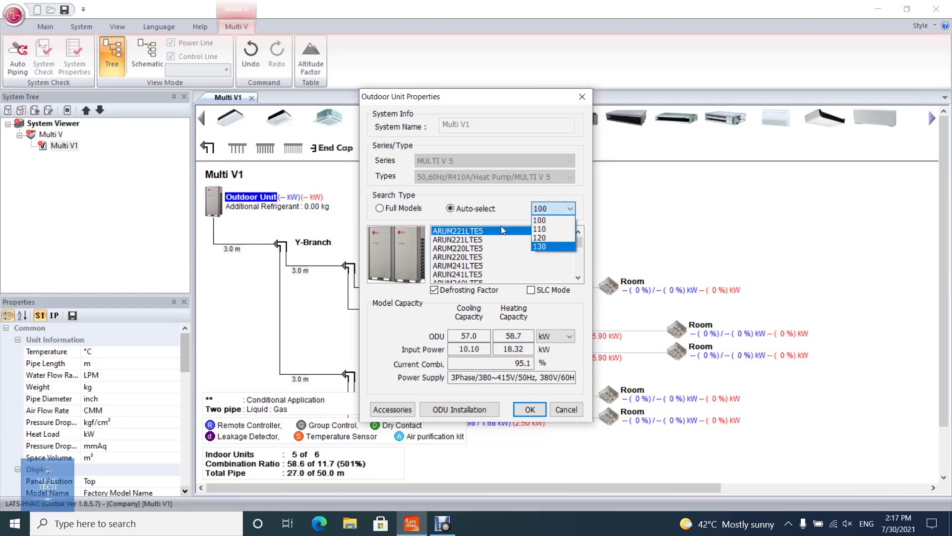
{"action": "left_click", "coordinate": [492, 215]}
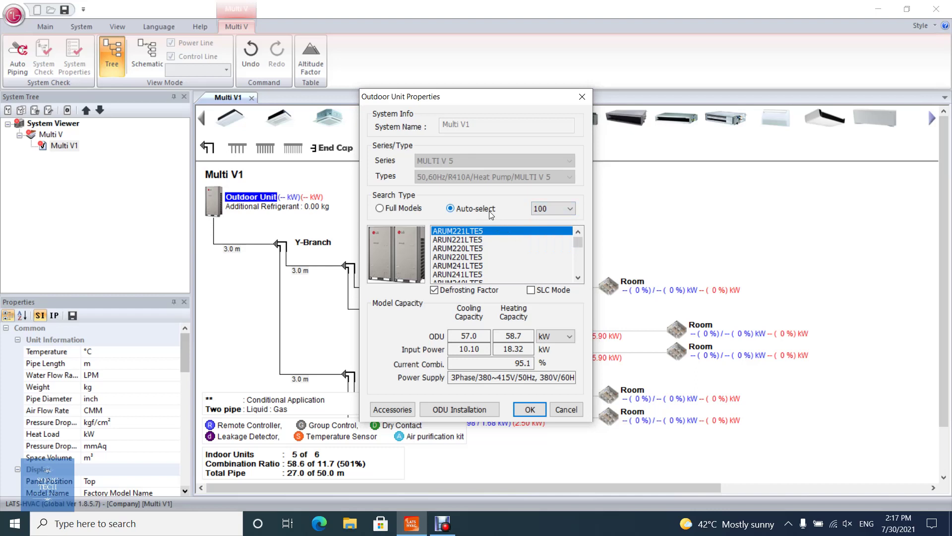
Apply the defrosting factor, leave SLC mode off, and accept the ARUM221LTE5 outdoor unit.
{"action": "left_click", "coordinate": [467, 295]}
{"action": "left_click", "coordinate": [499, 333]}
{"action": "left_click", "coordinate": [480, 292]}
{"action": "left_click", "coordinate": [490, 294]}
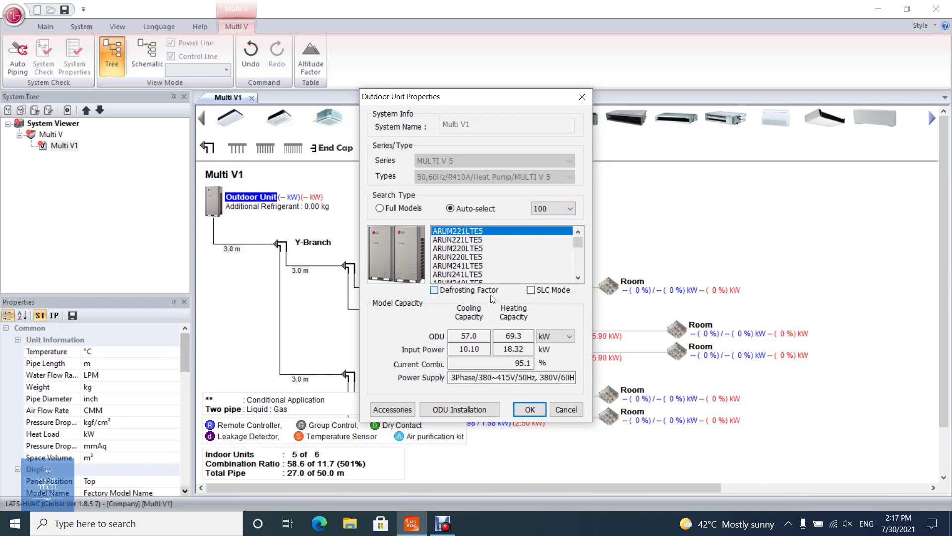
{"action": "left_click", "coordinate": [552, 294]}
{"action": "left_click", "coordinate": [552, 294]}
{"action": "left_click", "coordinate": [530, 409]}
{"action": "left_click", "coordinate": [530, 409]}
Replace the ARNU07GM1A4 indoor unit with an ARNU48GTYA4.
{"action": "left_click", "coordinate": [485, 400]}
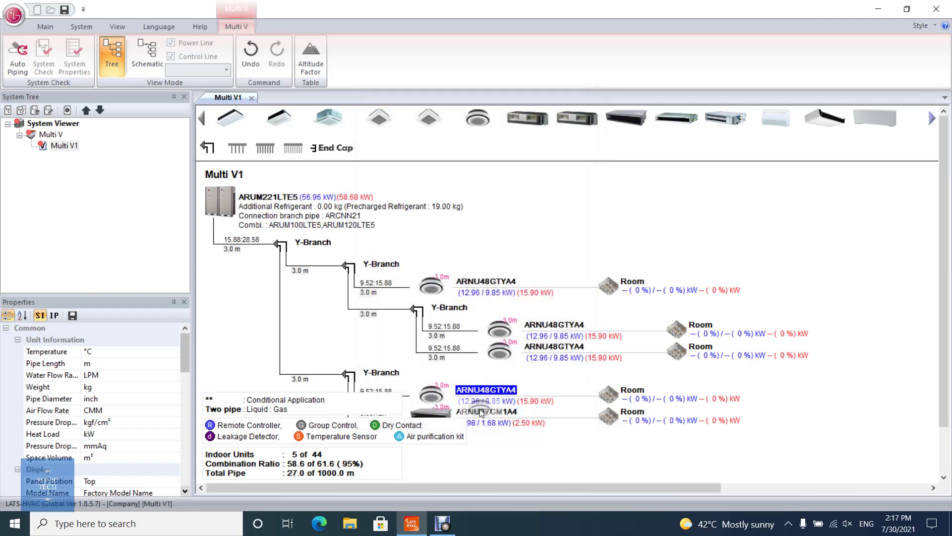
{"action": "left_click_drag", "start_coordinate": [480, 412], "coordinate": [480, 413]}
{"action": "left_click", "coordinate": [498, 293]}
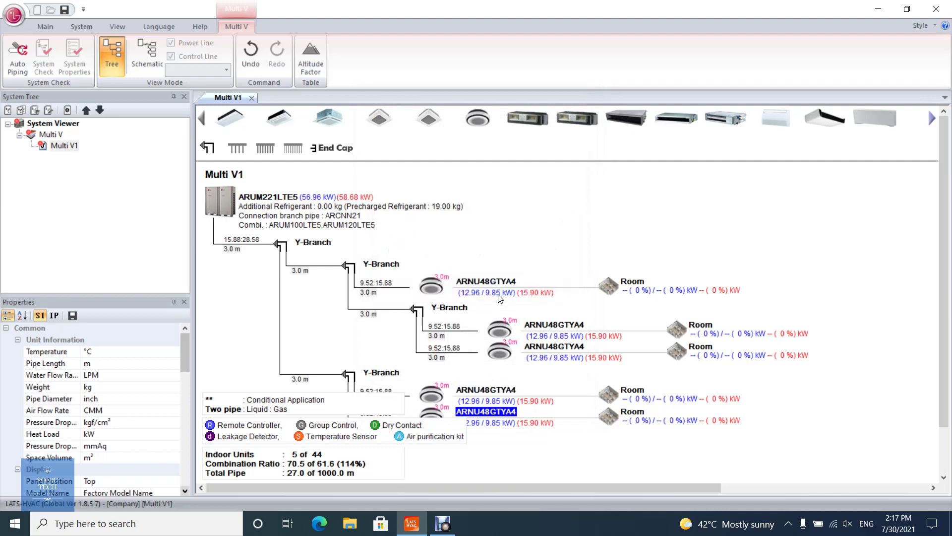
Auto-select the outdoor unit at 100%, upsizing it to ARUM261LTE5 for a 97% combination ratio.
{"action": "double_click", "coordinate": [278, 198]}
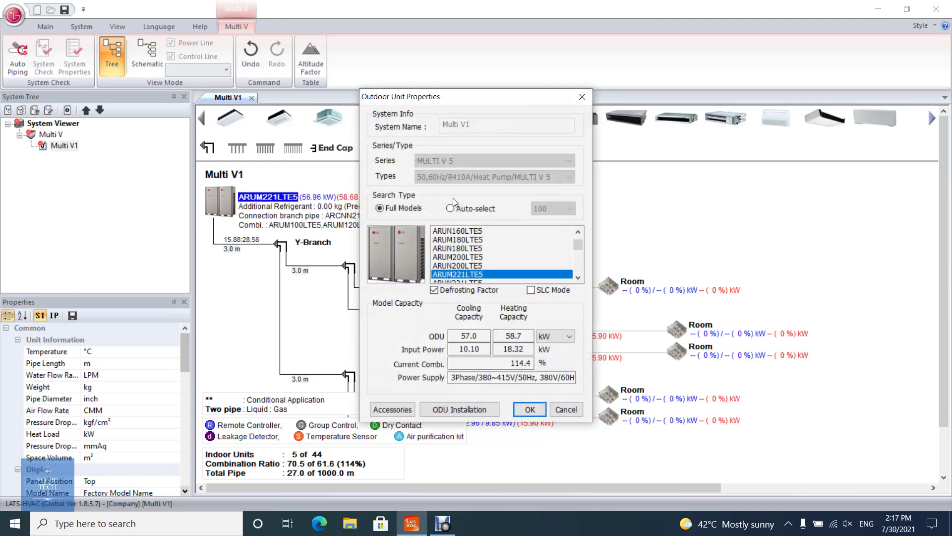
{"action": "left_click", "coordinate": [451, 208]}
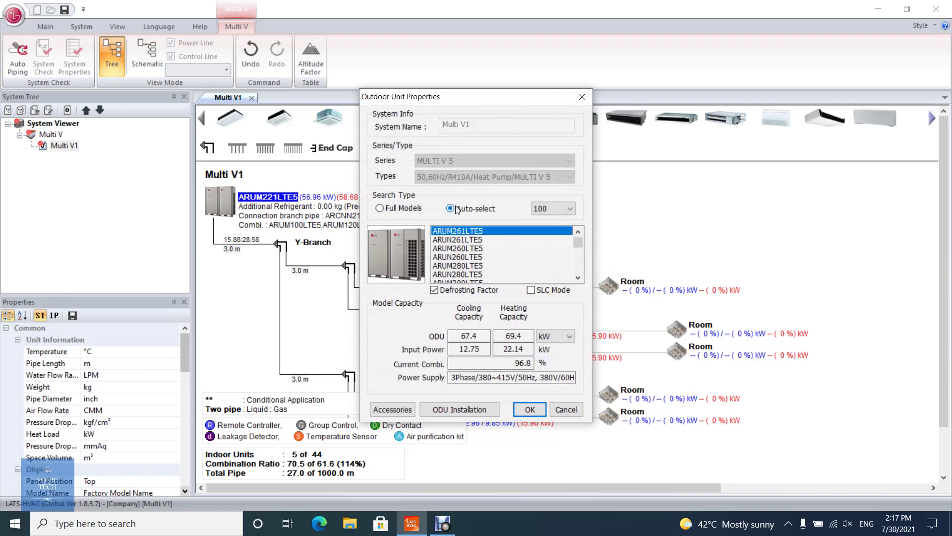
{"action": "left_click", "coordinate": [546, 209]}
{"action": "left_click", "coordinate": [546, 209]}
{"action": "left_click", "coordinate": [530, 409]}
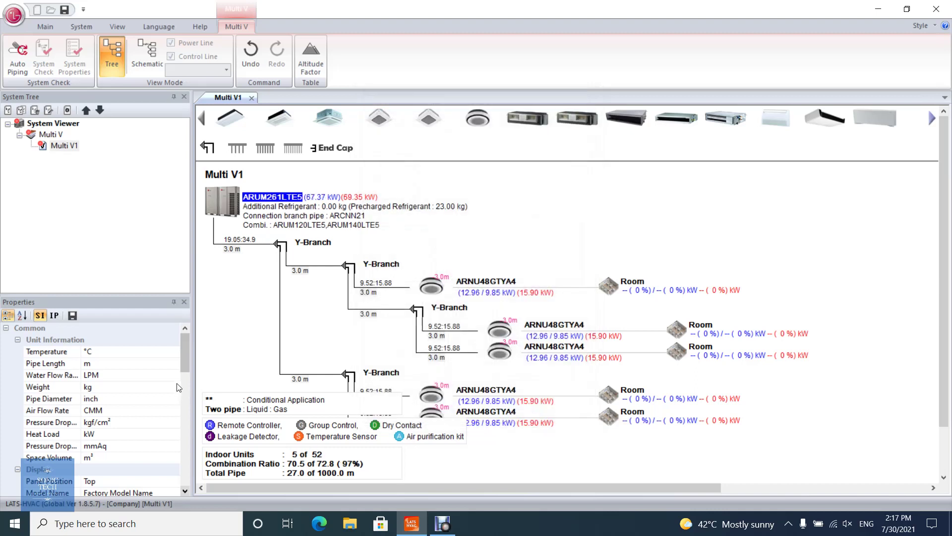
{"action": "left_click_drag", "start_coordinate": [183, 361], "coordinate": [199, 467]}
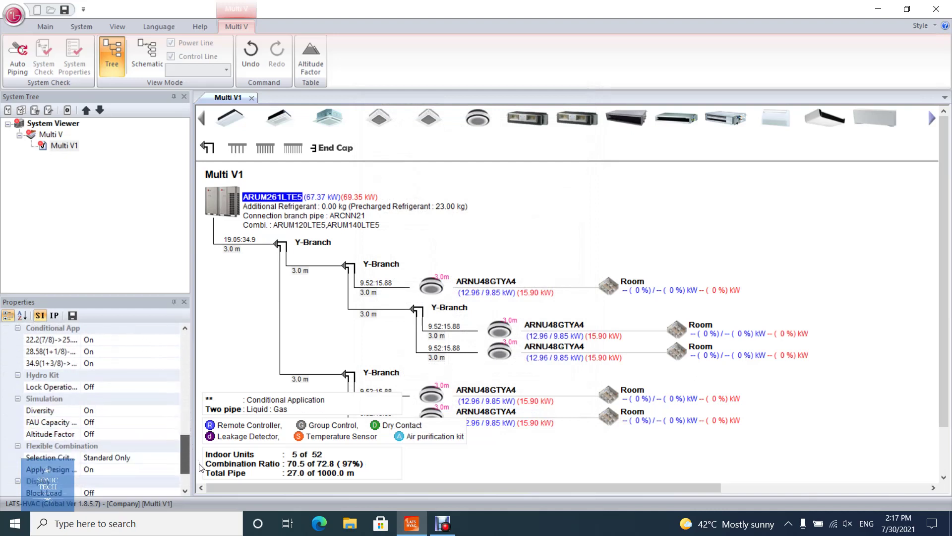
Set Flexible Combination selection criteria to Show All, save the properties, and reopen the outdoor unit.
{"action": "left_click", "coordinate": [170, 459]}
{"action": "left_click", "coordinate": [175, 456]}
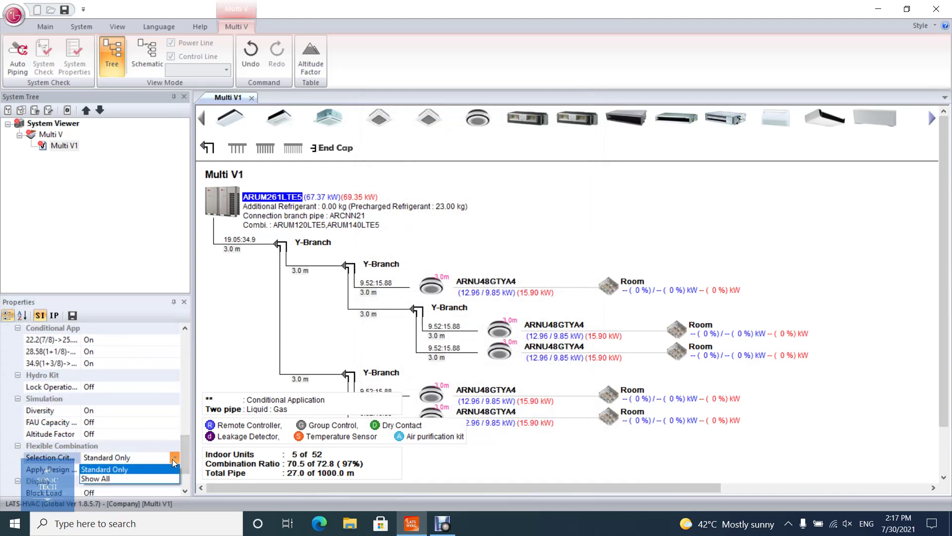
{"action": "left_click", "coordinate": [157, 477]}
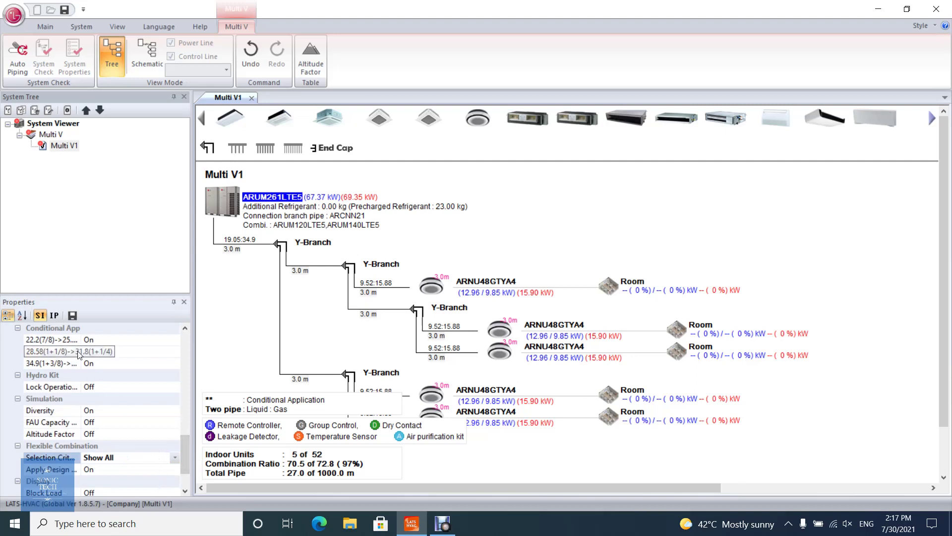
{"action": "left_click", "coordinate": [73, 317]}
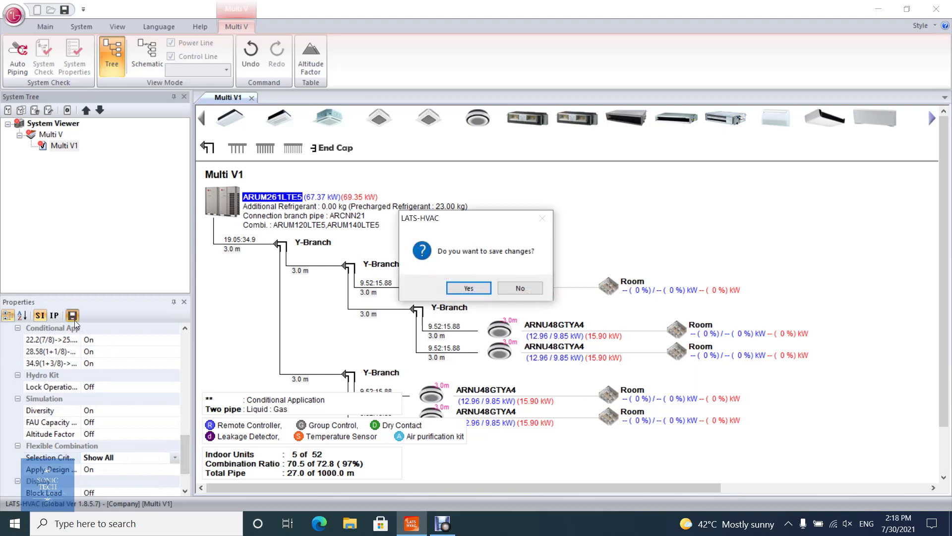
{"action": "left_click", "coordinate": [452, 289]}
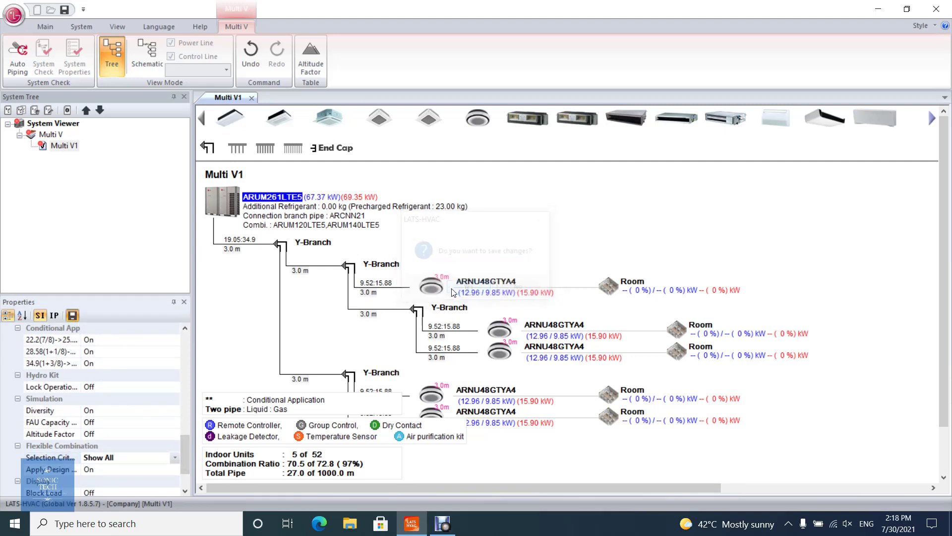
{"action": "double_click", "coordinate": [284, 200]}
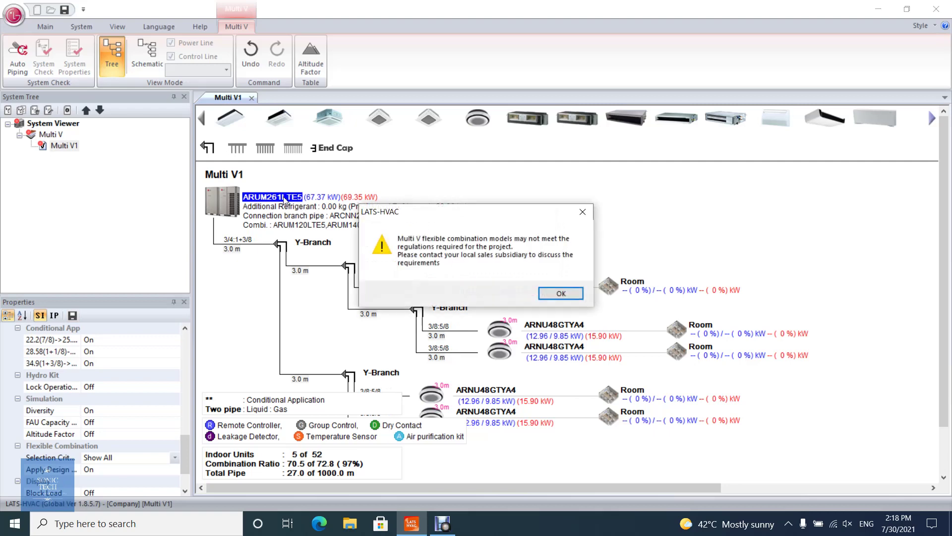
Acknowledge the flexible-combination warning and switch off manual Block Load entry.
{"action": "left_click", "coordinate": [579, 297]}
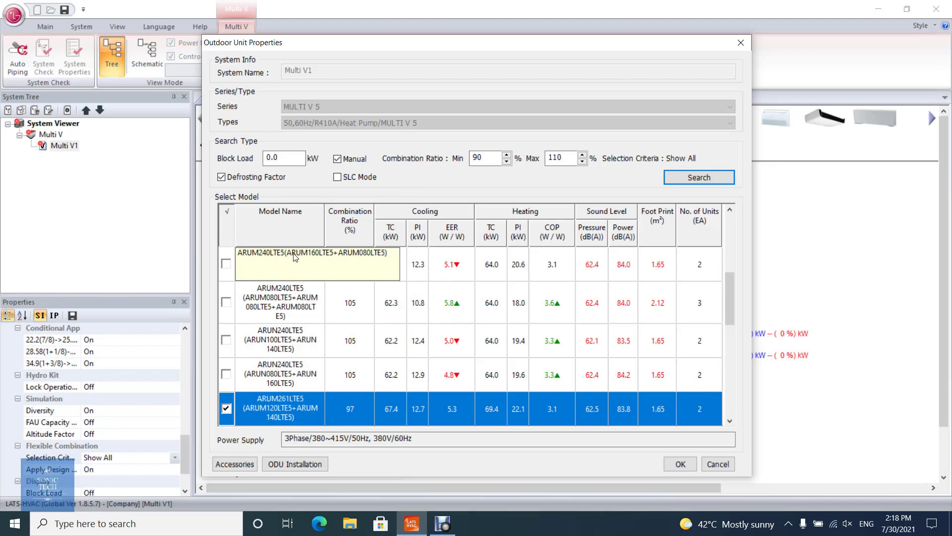
{"action": "left_click", "coordinate": [290, 157]}
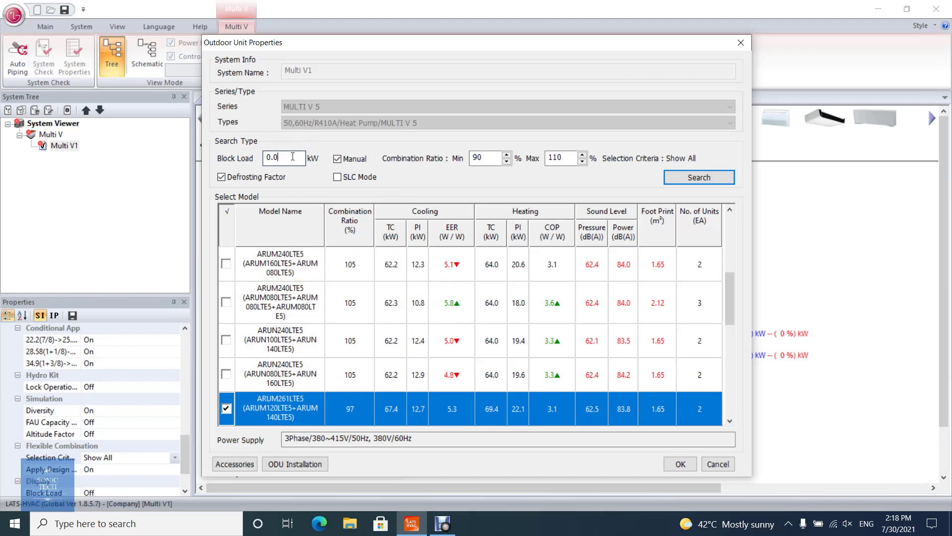
{"action": "double_click", "coordinate": [285, 158]}
{"action": "left_click", "coordinate": [352, 165]}
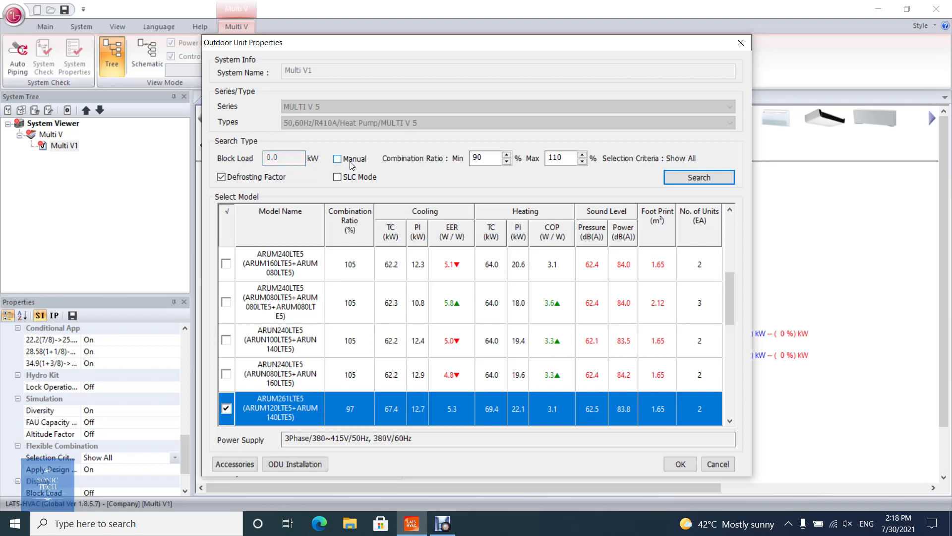
Set the minimum combination ratio to 50, keep Defrosting Factor on and SLC Mode off, then search.
{"action": "left_click", "coordinate": [506, 162]}
{"action": "type", "text": "50"}
{"action": "left_click", "coordinate": [255, 178]}
{"action": "left_click", "coordinate": [256, 181]}
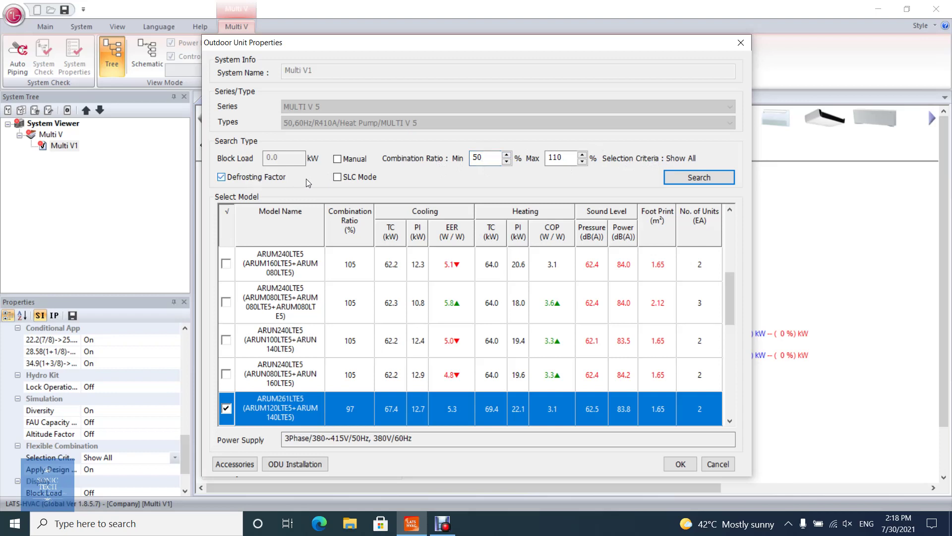
{"action": "left_click", "coordinate": [351, 179]}
{"action": "left_click", "coordinate": [351, 179]}
{"action": "left_click", "coordinate": [697, 179]}
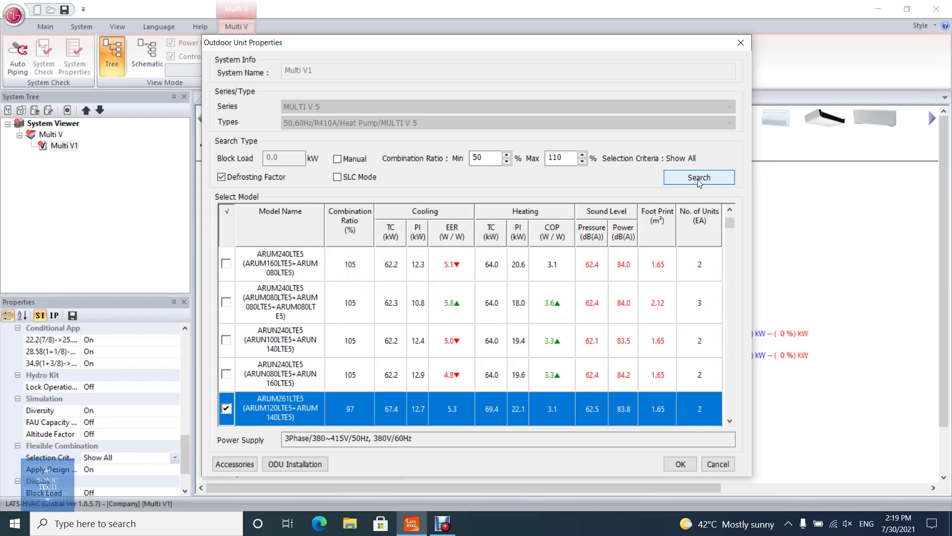
Keep ARUM261LTE5, auto-pipe the system past the elevation warning, and pass the system check.
{"action": "left_click", "coordinate": [682, 464]}
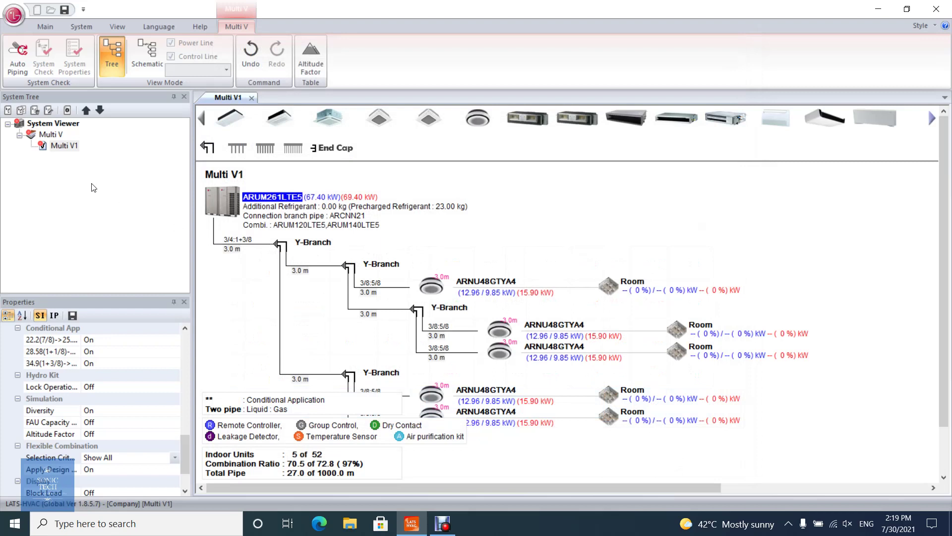
{"action": "left_click", "coordinate": [20, 70]}
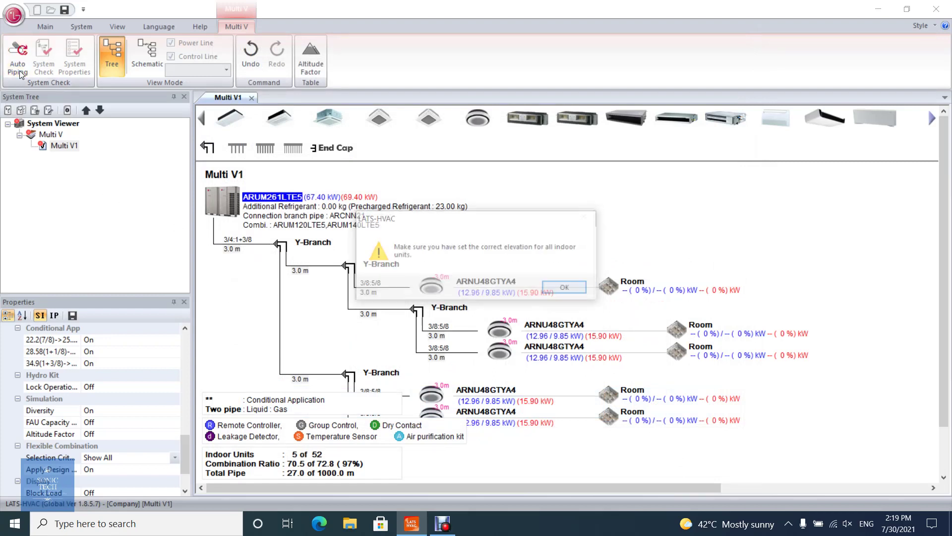
{"action": "key", "text": "Return"}
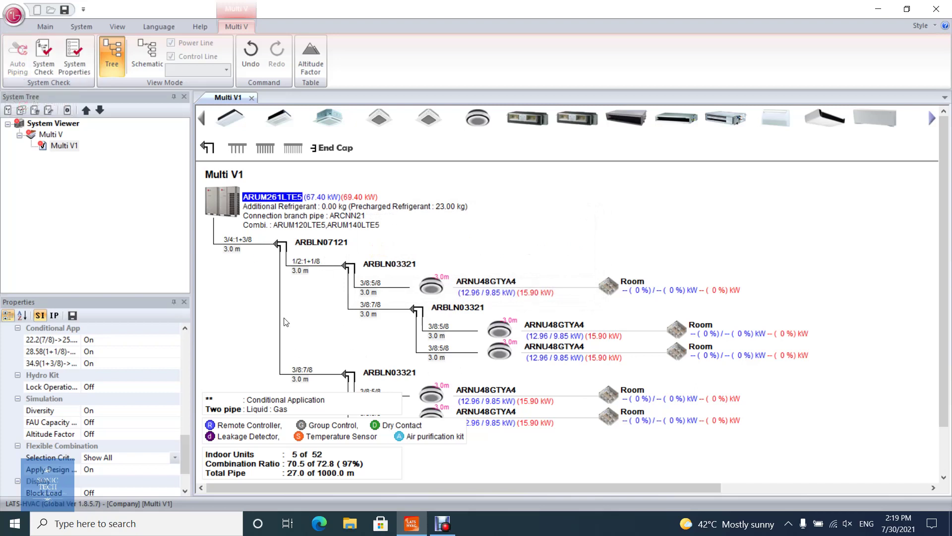
{"action": "left_click", "coordinate": [44, 52]}
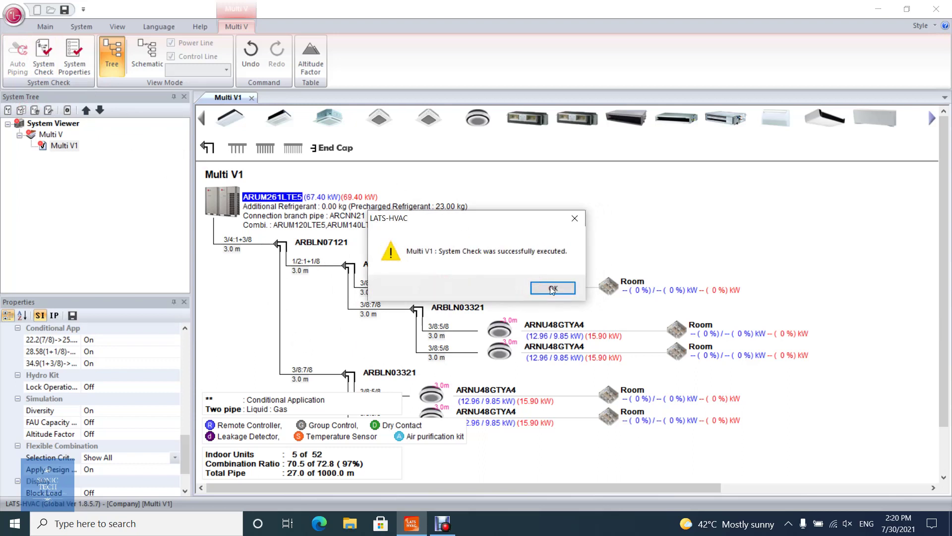
{"action": "left_click", "coordinate": [553, 289]}
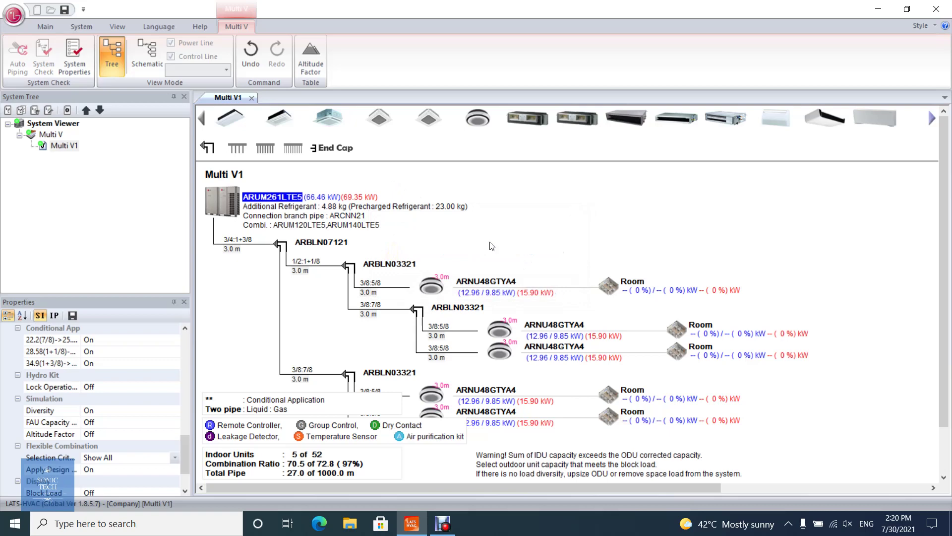
{"action": "left_click", "coordinate": [73, 63]}
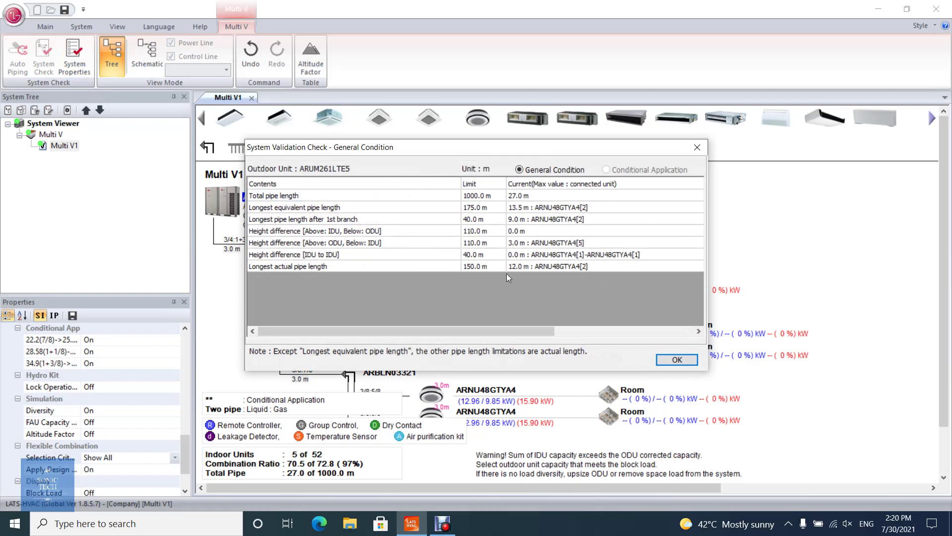
{"action": "left_click", "coordinate": [677, 360]}
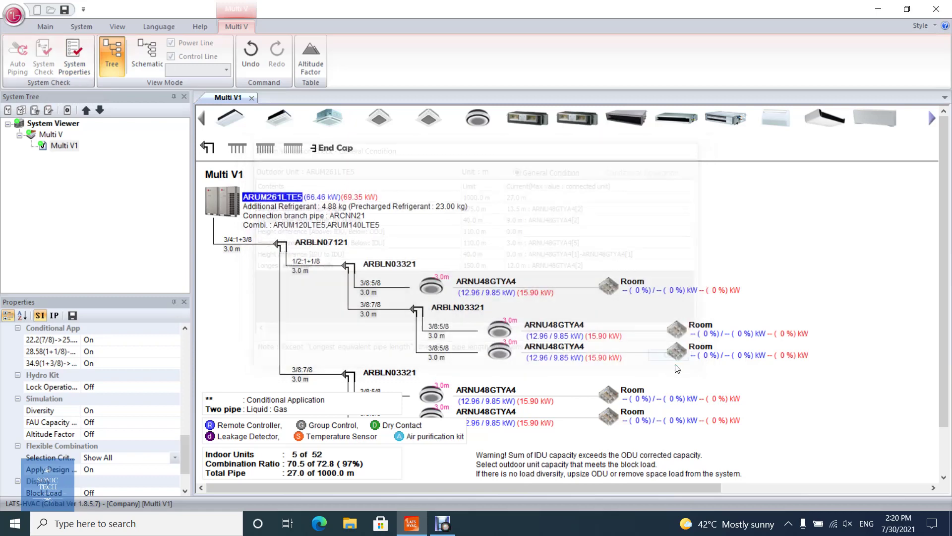
Show Multi V1's schematic wiring view with power lines hidden, leaving only communication lines.
{"action": "left_click", "coordinate": [150, 65]}
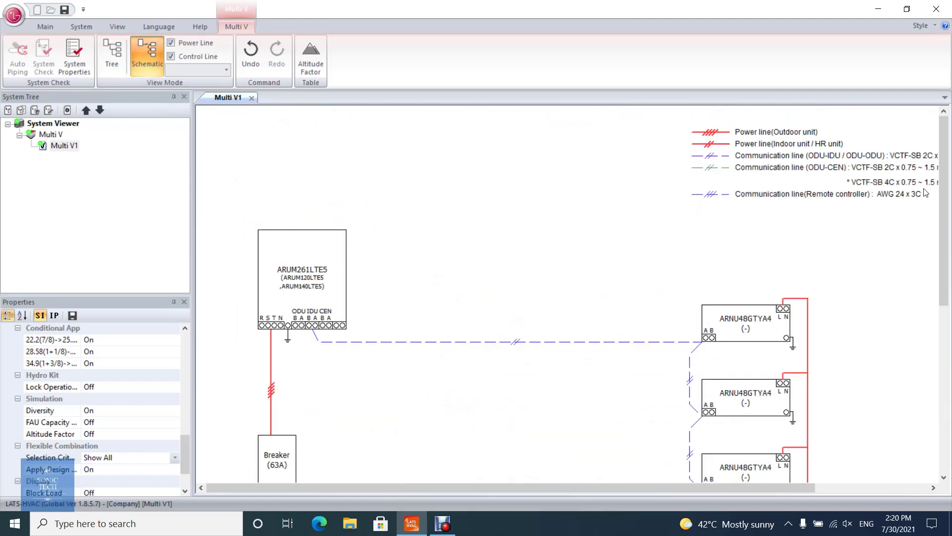
{"action": "left_click_drag", "start_coordinate": [950, 191], "coordinate": [951, 245]}
{"action": "left_click", "coordinate": [204, 46]}
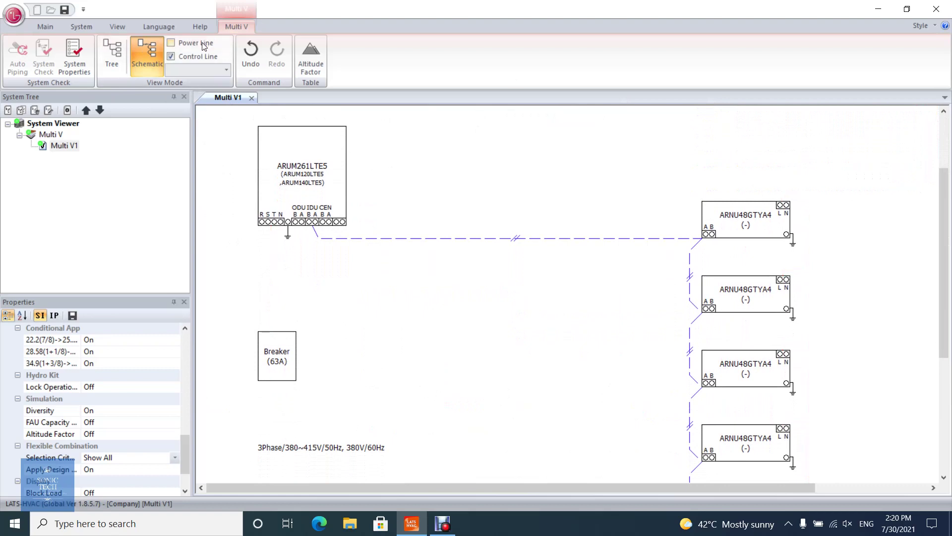